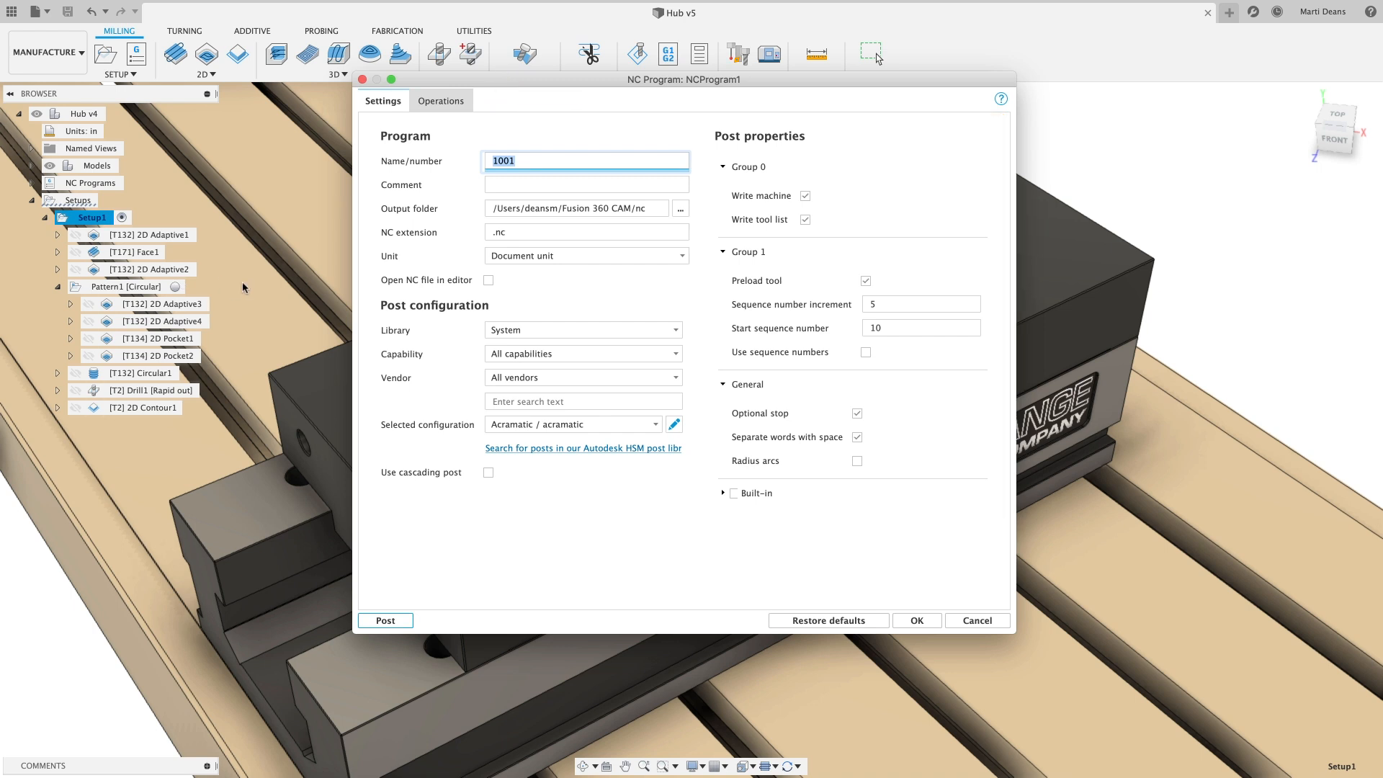
- Filter the System post library by the Milling capability
click(663, 333)
click(633, 333)
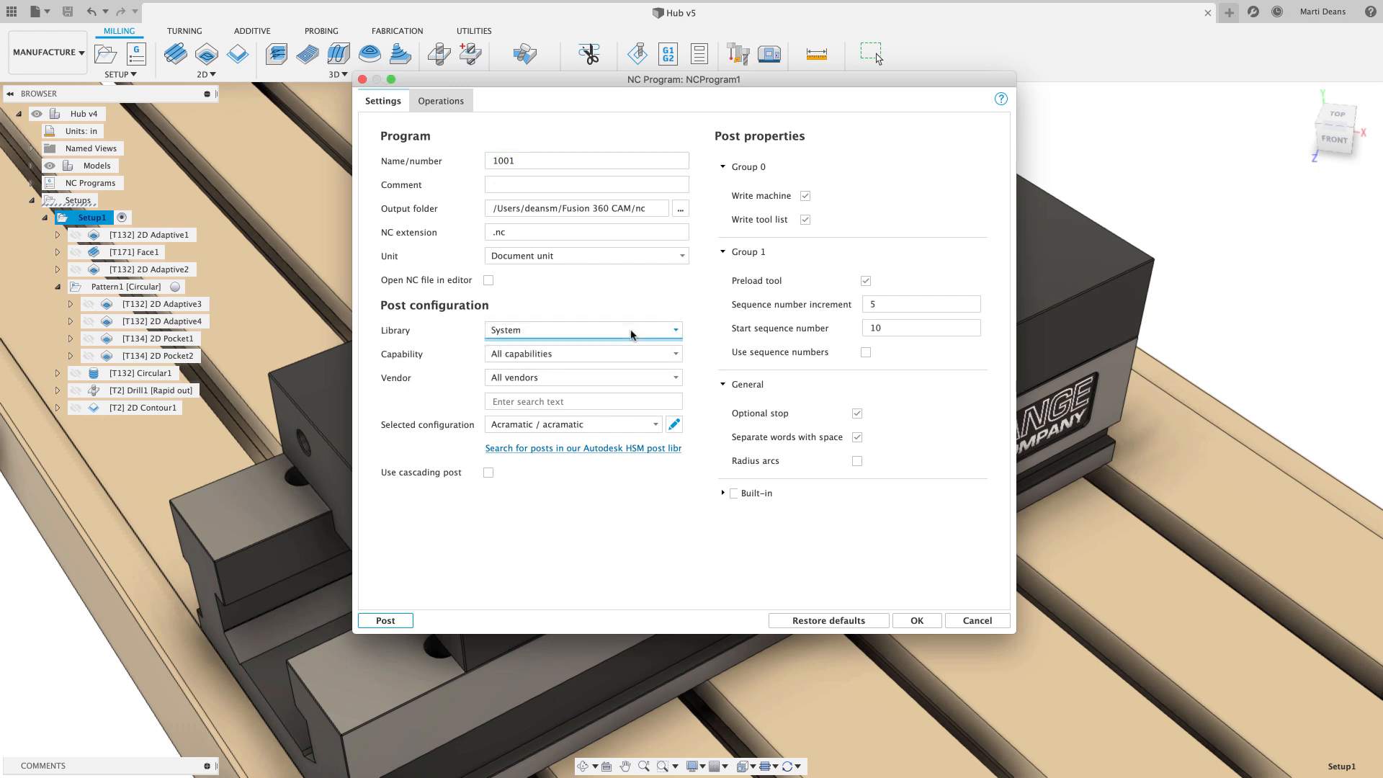
click(676, 356)
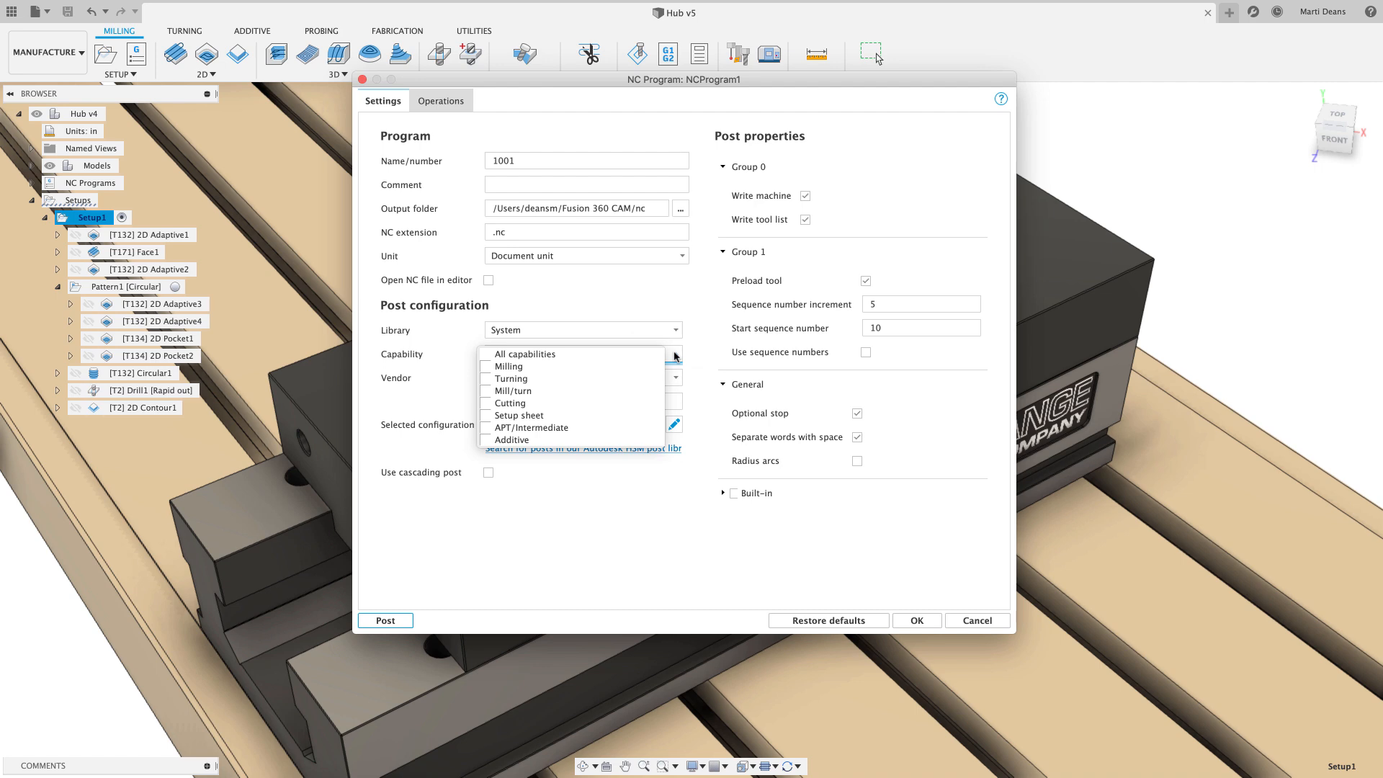
click(525, 370)
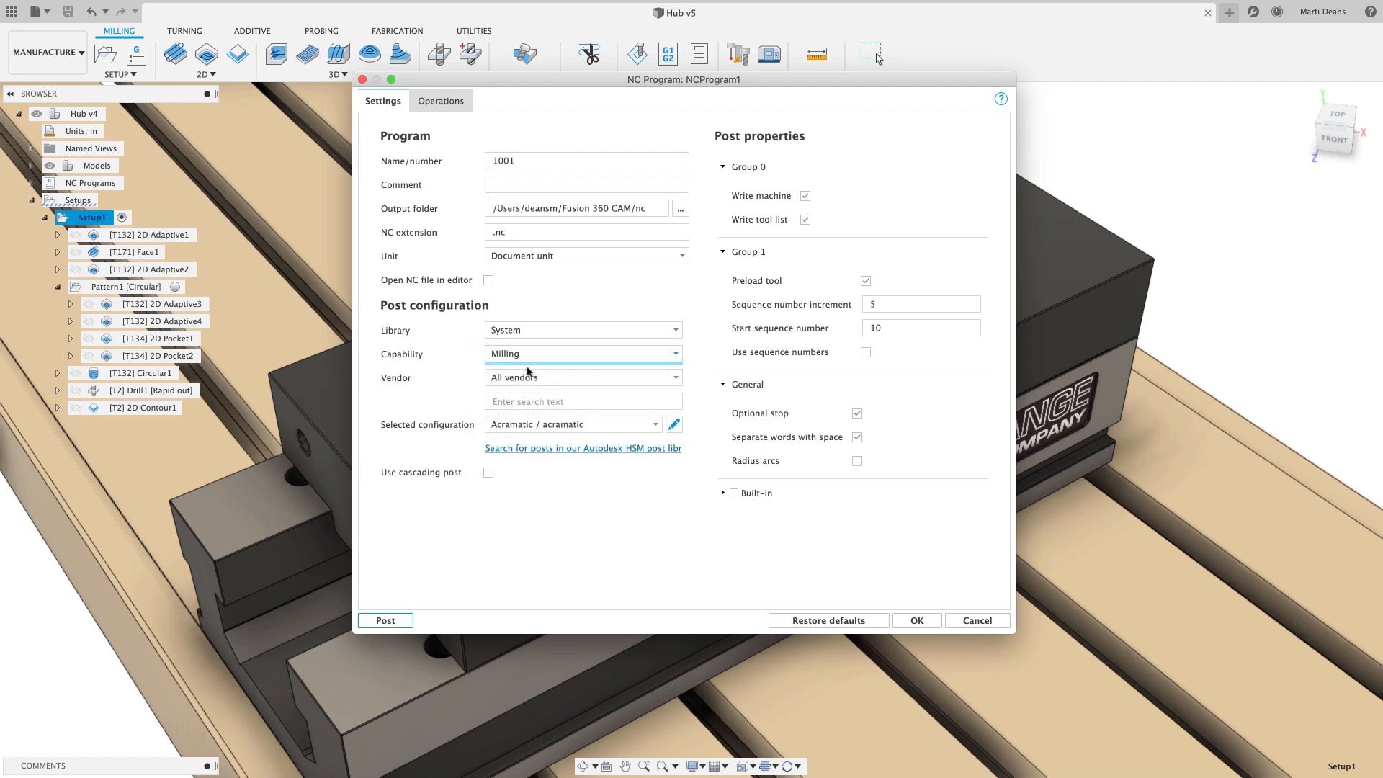
- Keep all vendors included and select HAAS (pre-NGC) / haas as the post configuration
click(676, 380)
click(693, 385)
click(653, 424)
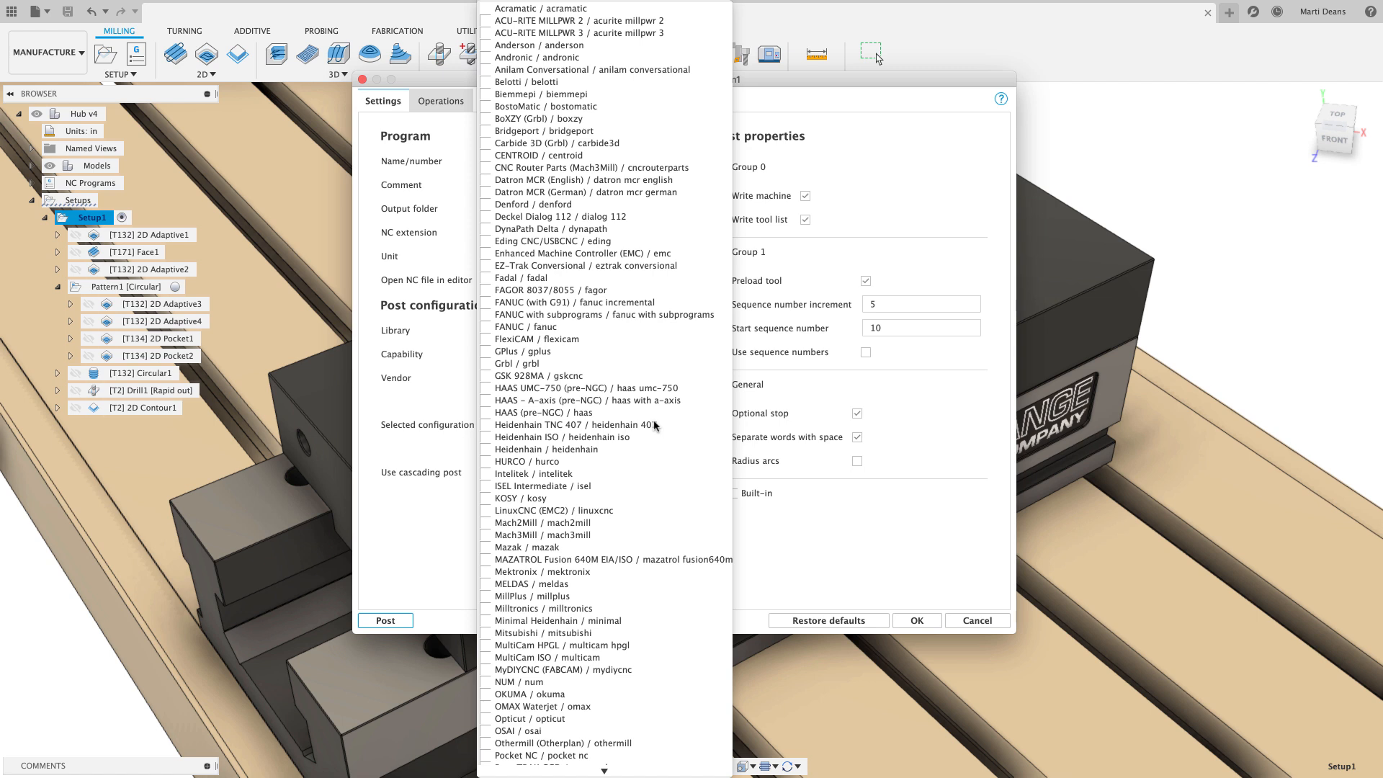
click(598, 412)
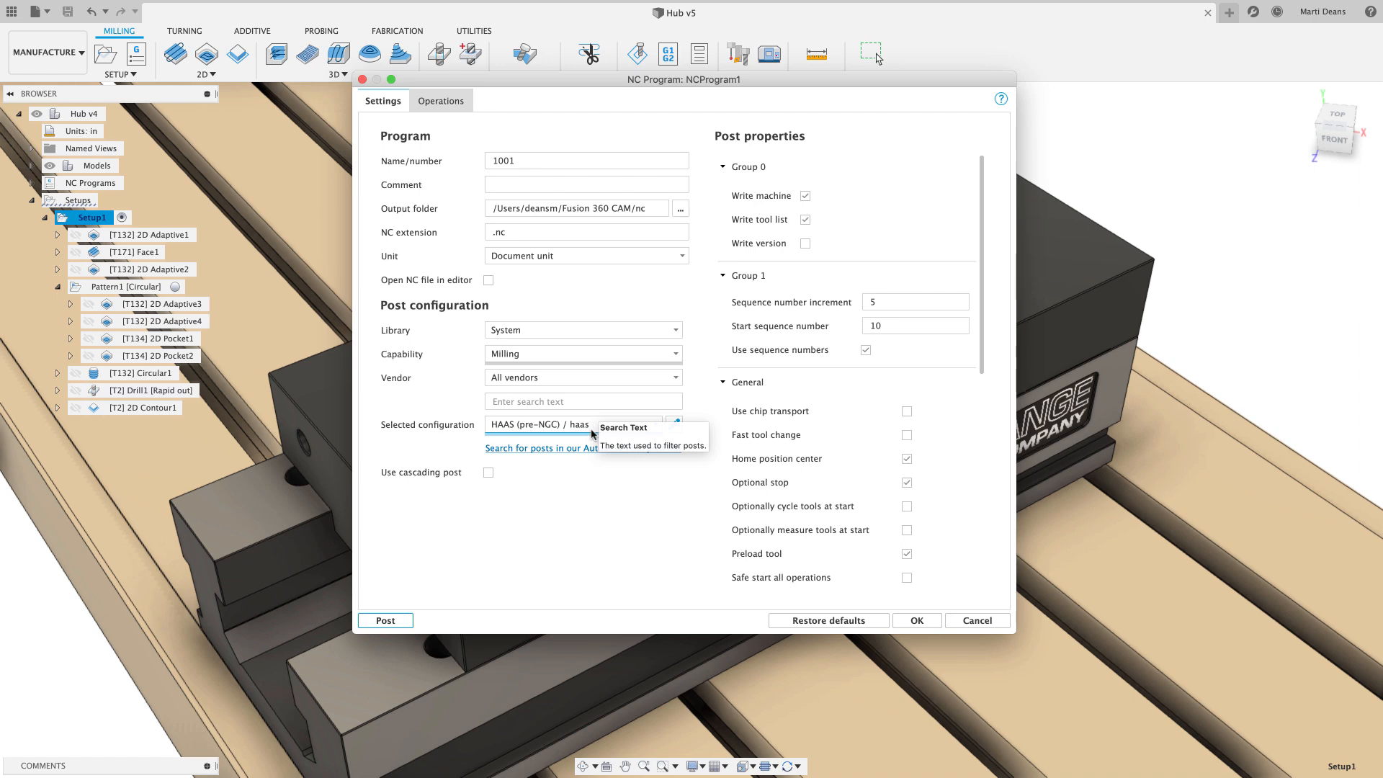
- Search the online Autodesk post library's milling posts for "robo" and download the Robodrill post as robodrill.cps
click(588, 450)
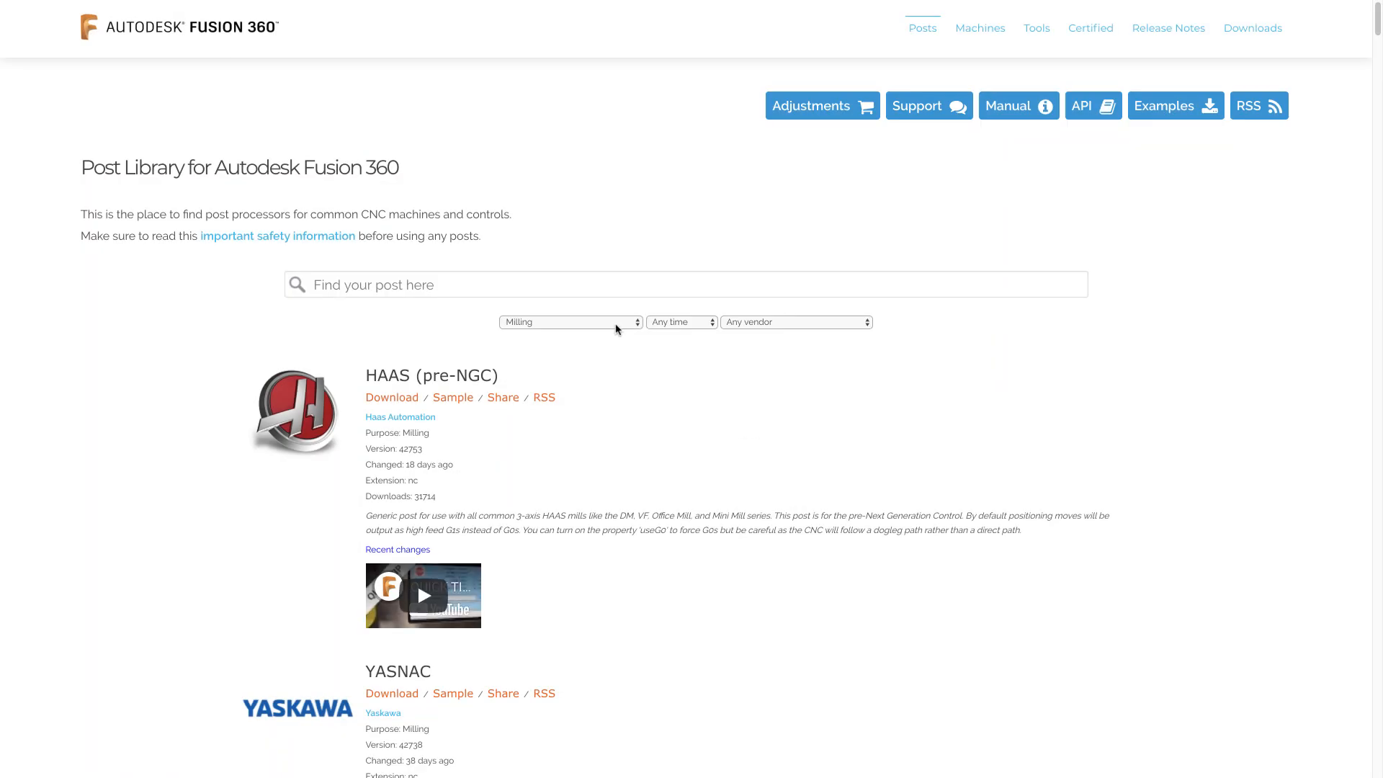
click(617, 324)
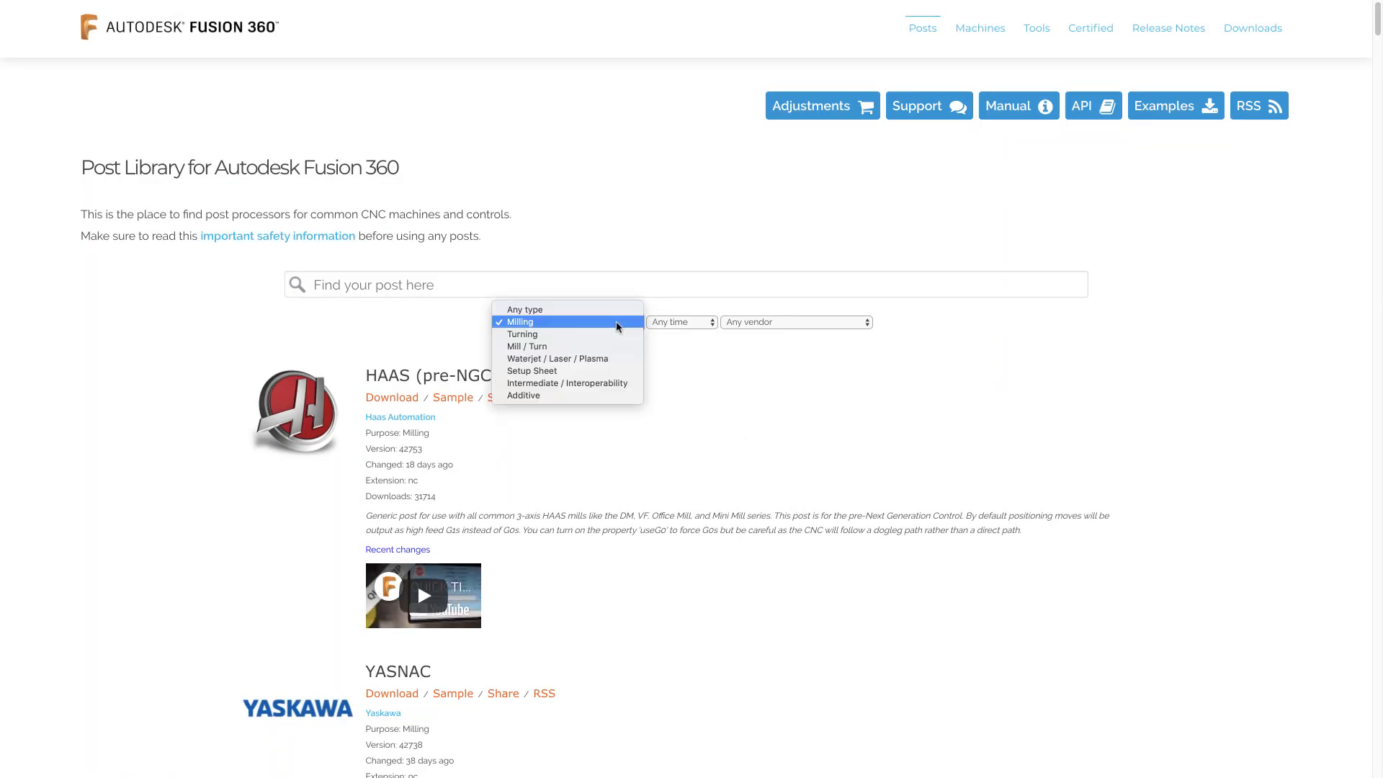
click(617, 324)
click(599, 282)
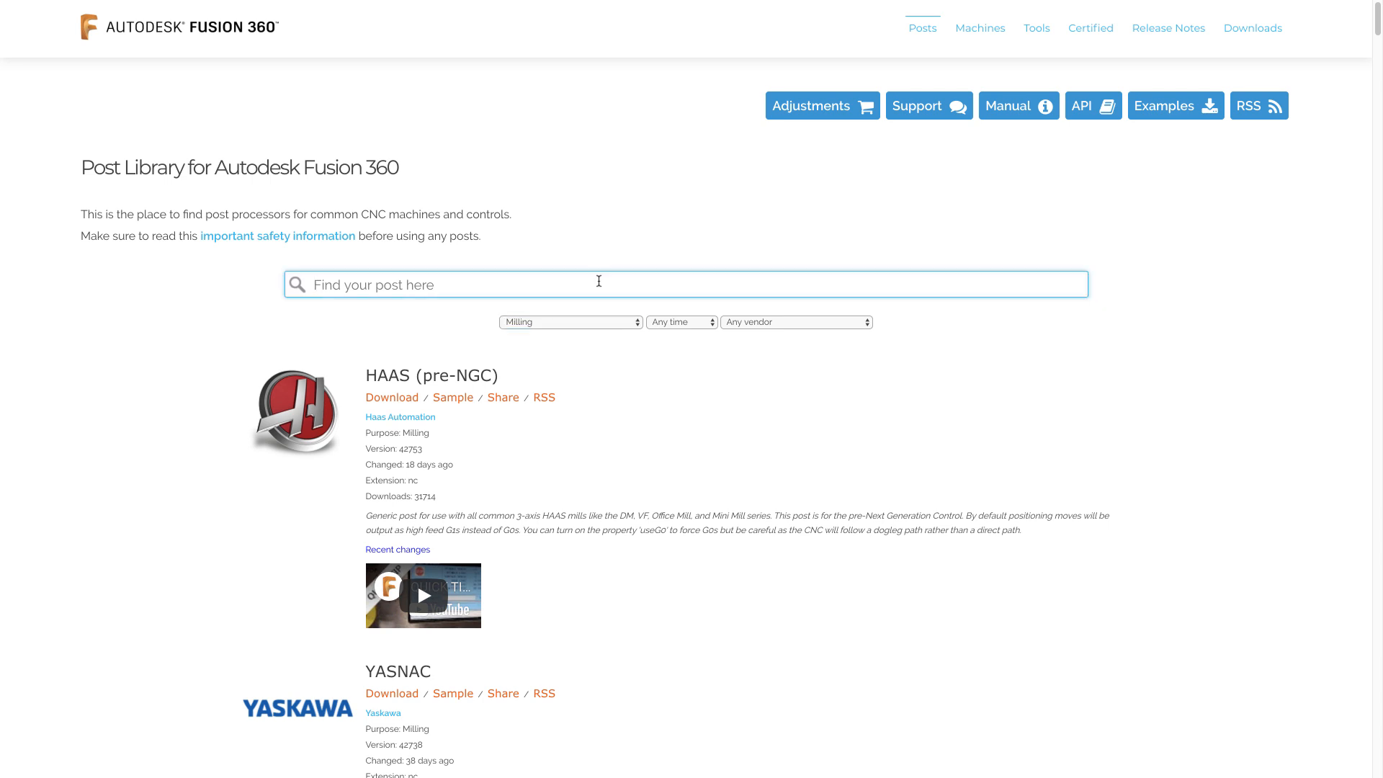
text(robo)
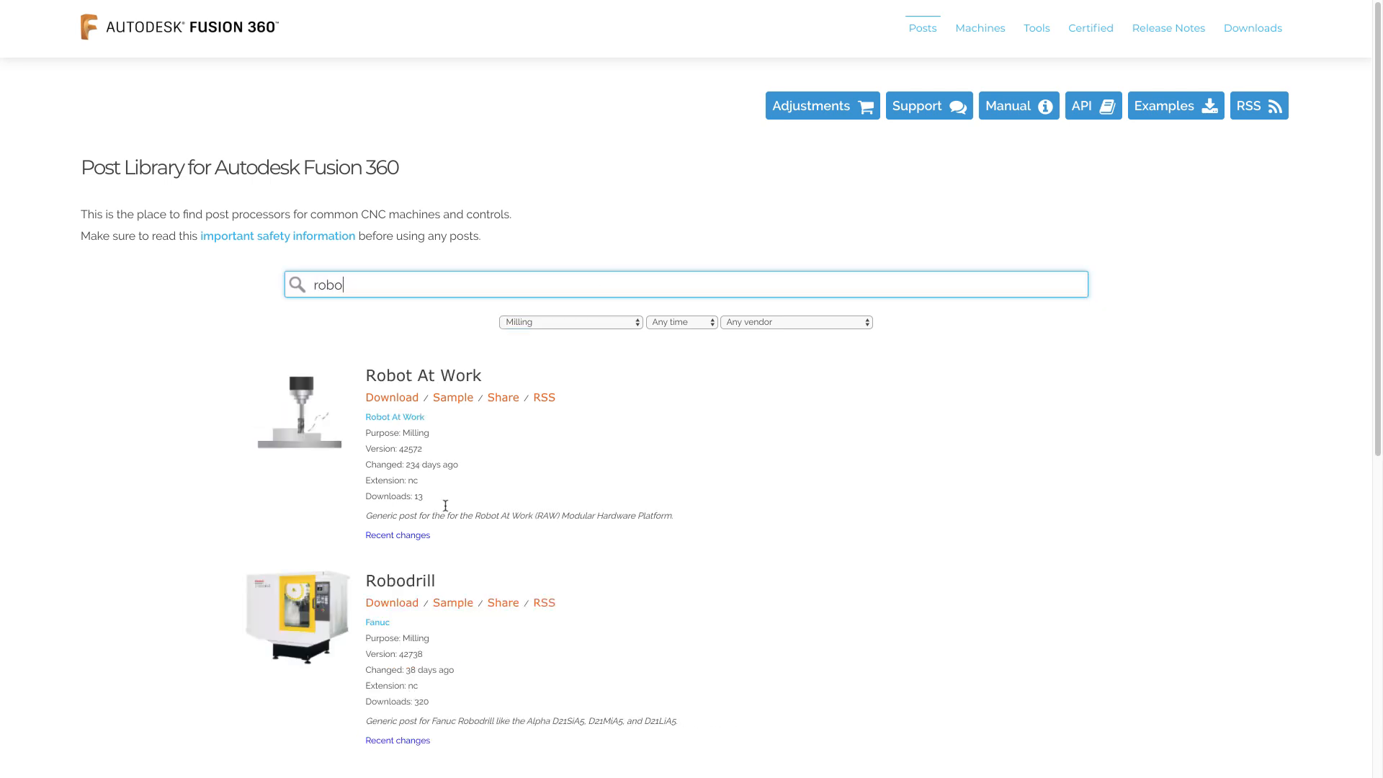
click(396, 605)
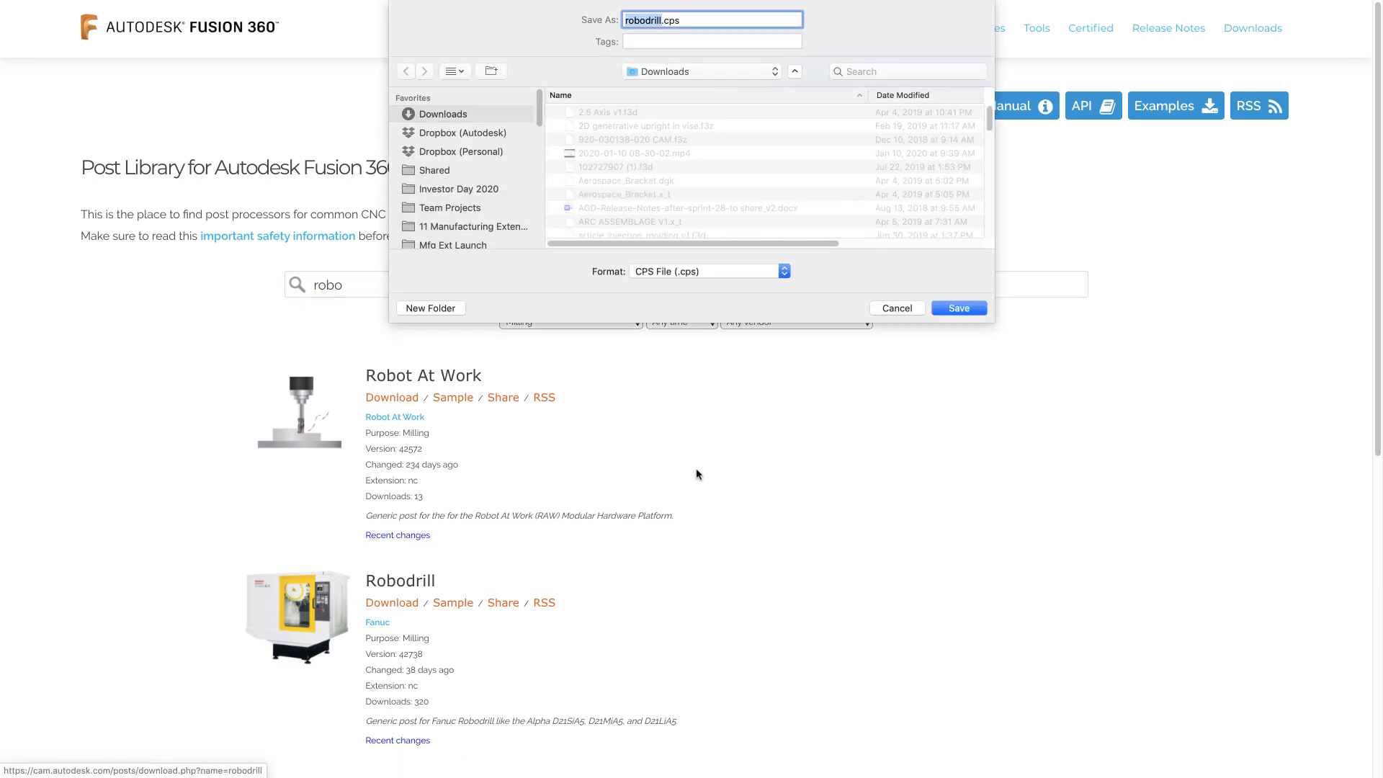
click(960, 308)
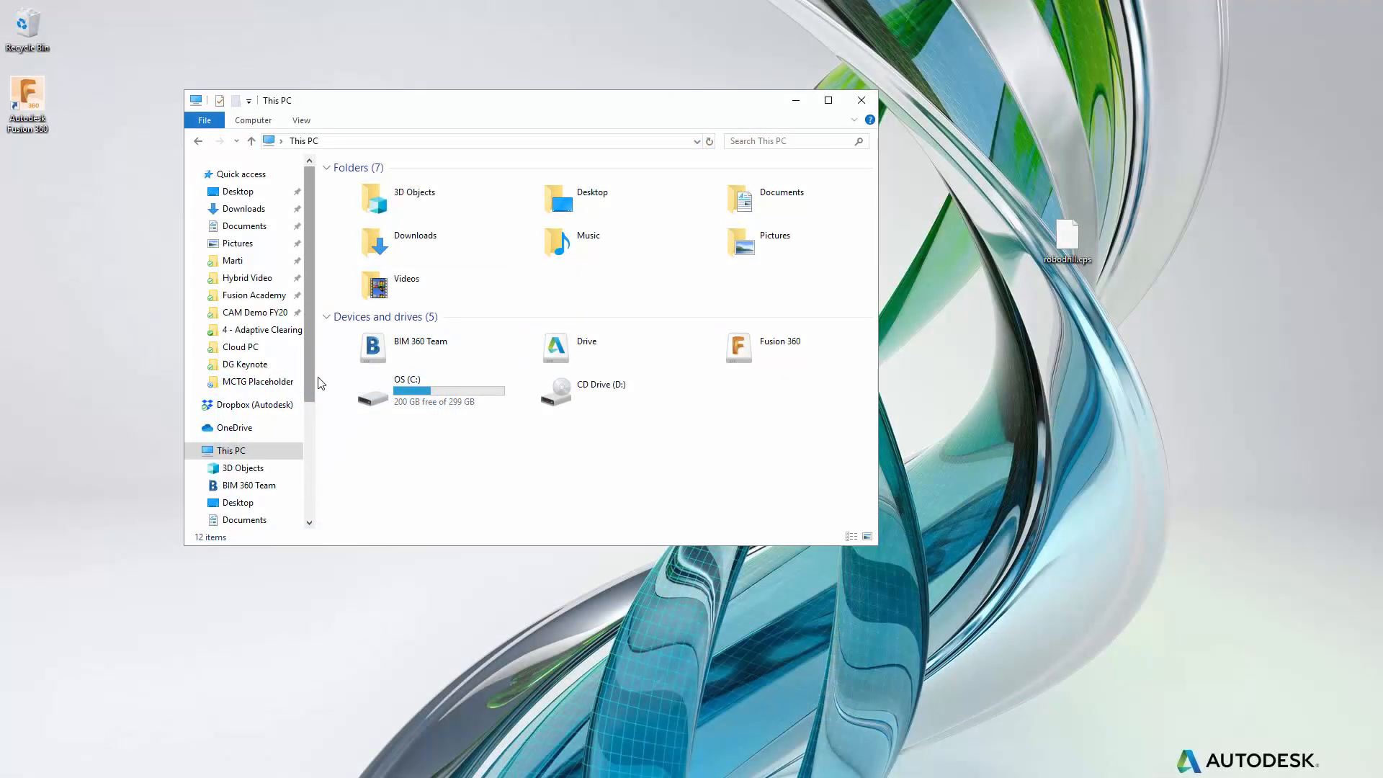
- In Windows File Explorer, open the personal user folder inside Users on the OS (C:) drive
click(414, 395)
double_click(412, 392)
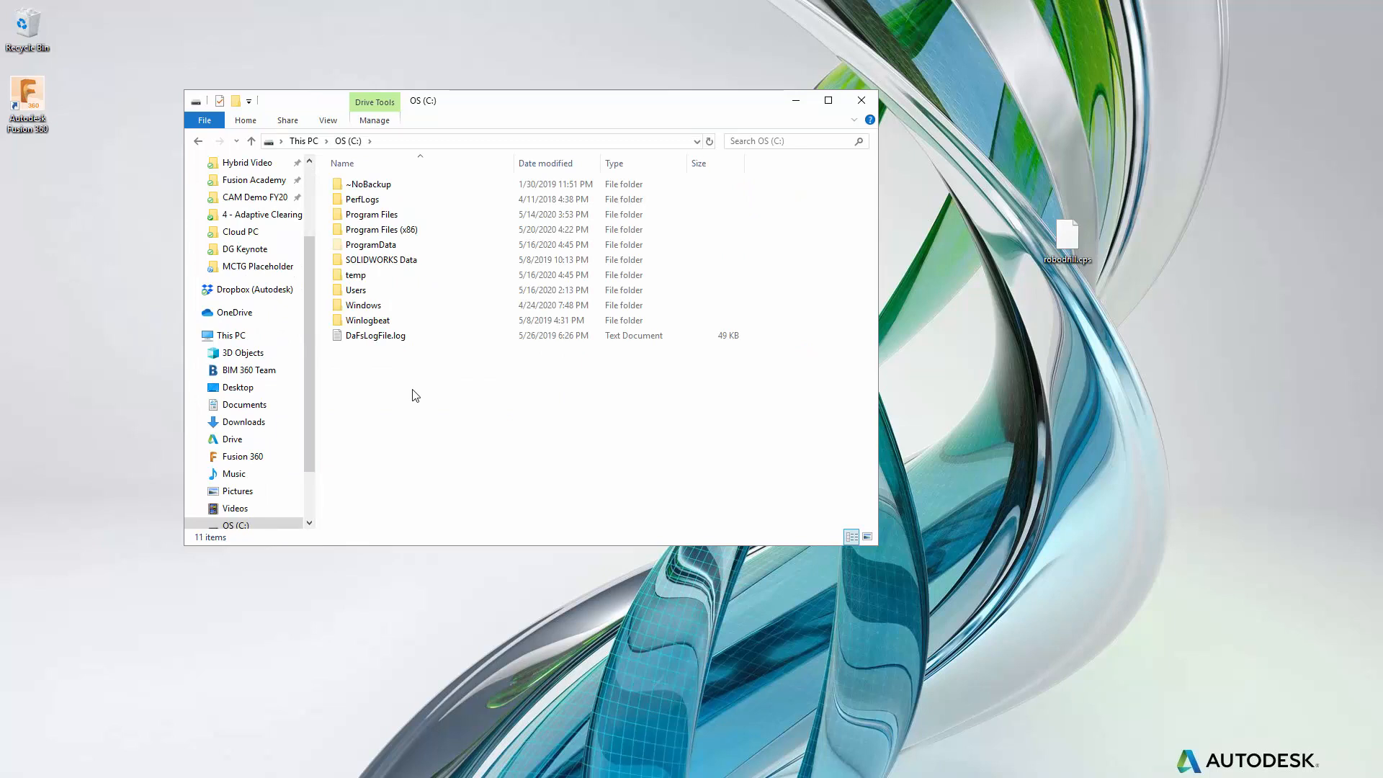
click(401, 295)
double_click(401, 296)
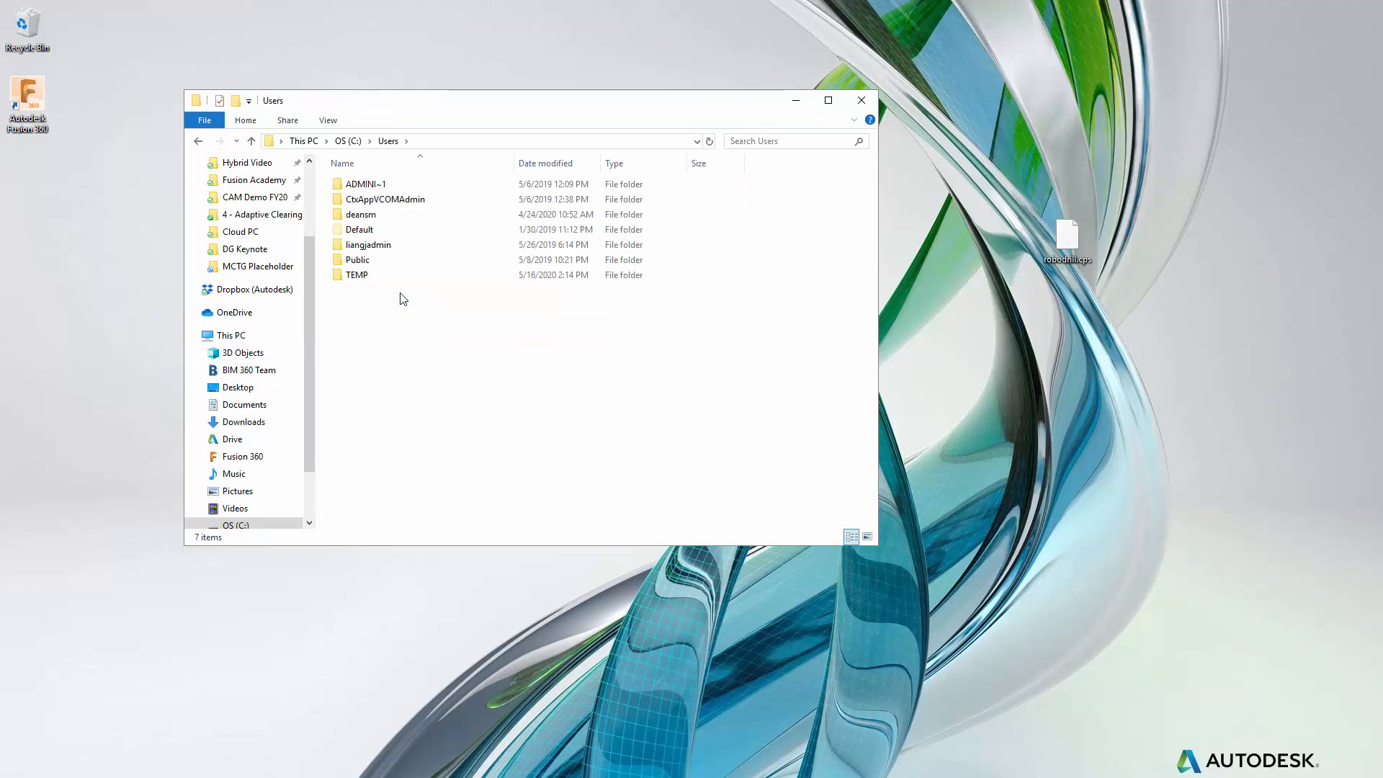
click(392, 220)
double_click(392, 220)
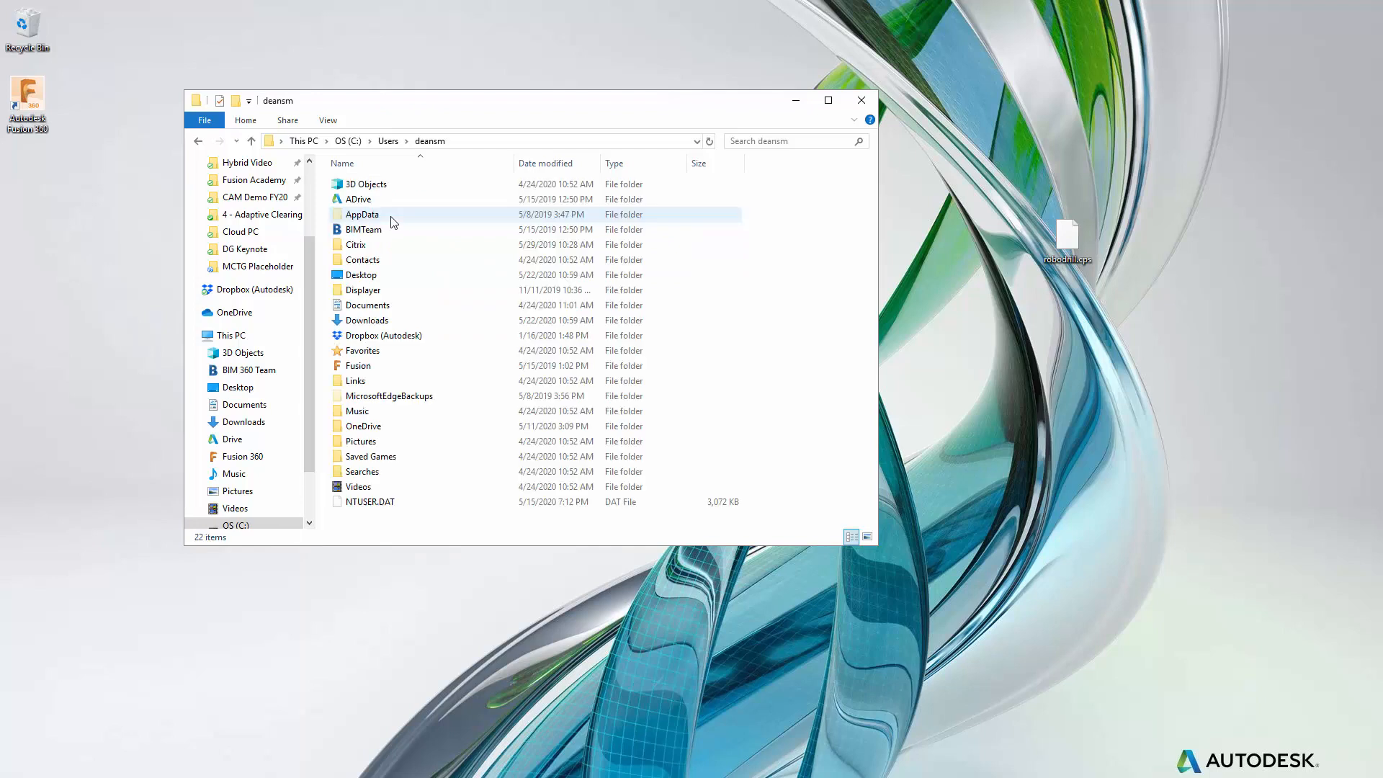
- Check that hidden items are shown and move robodrill.cps from the desktop into AppData\Roaming\Autodesk\Fusion 360 CAM\Posts
click(329, 121)
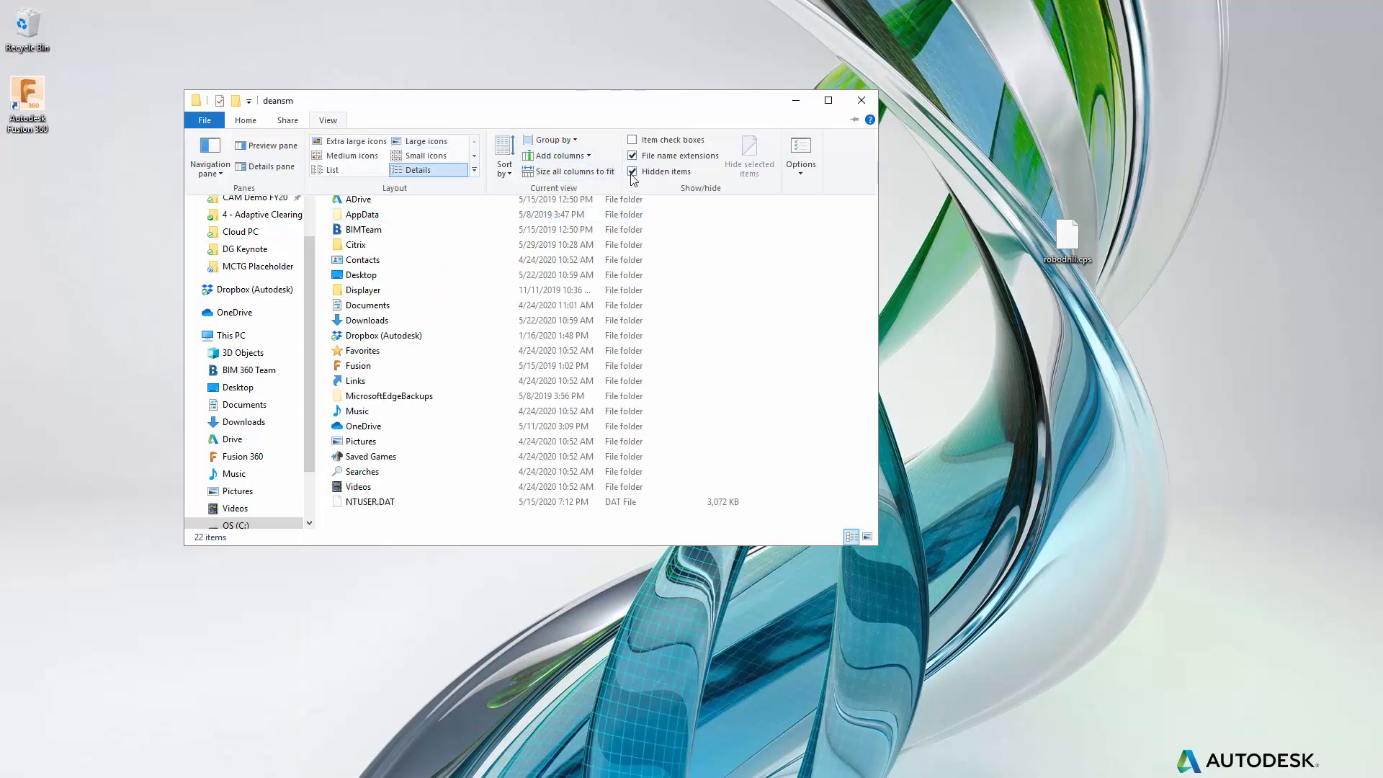
click(363, 215)
double_click(363, 214)
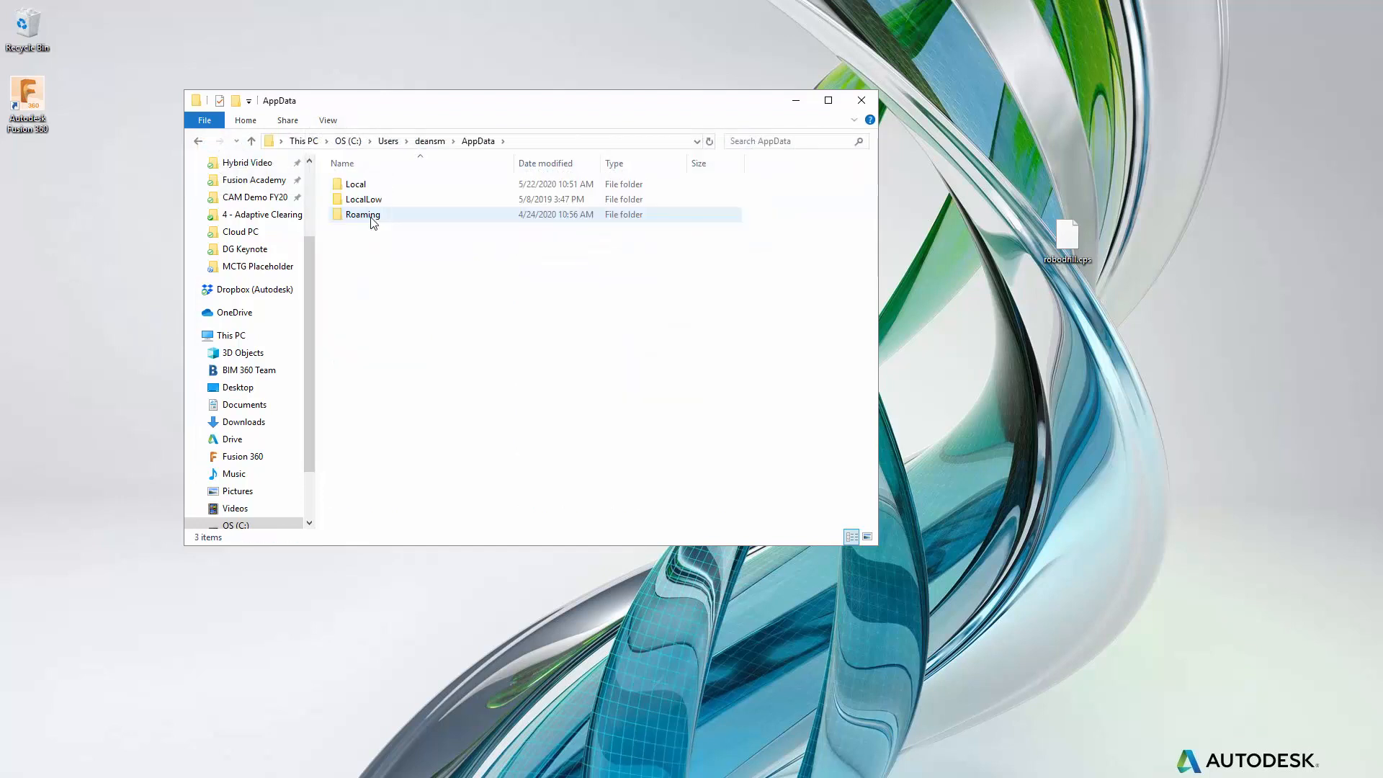
double_click(363, 214)
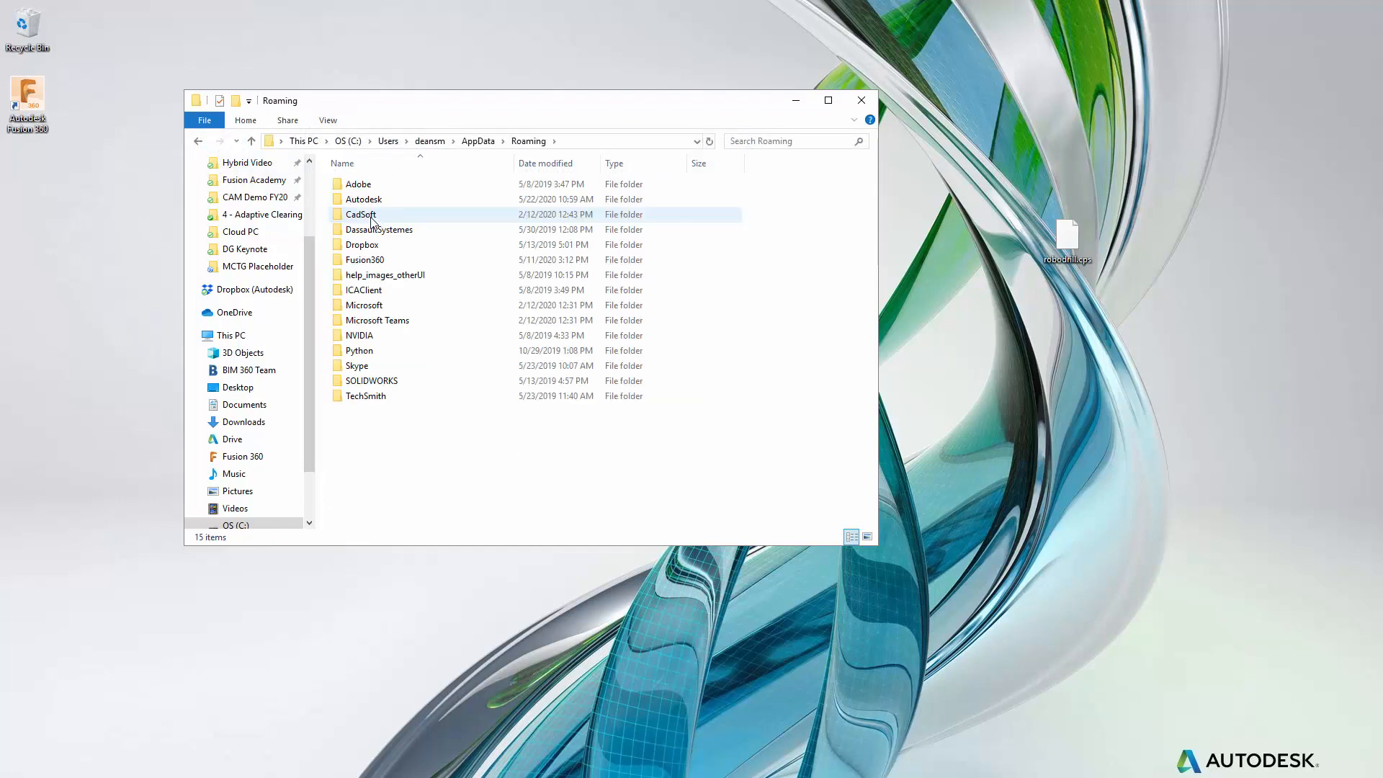
double_click(371, 199)
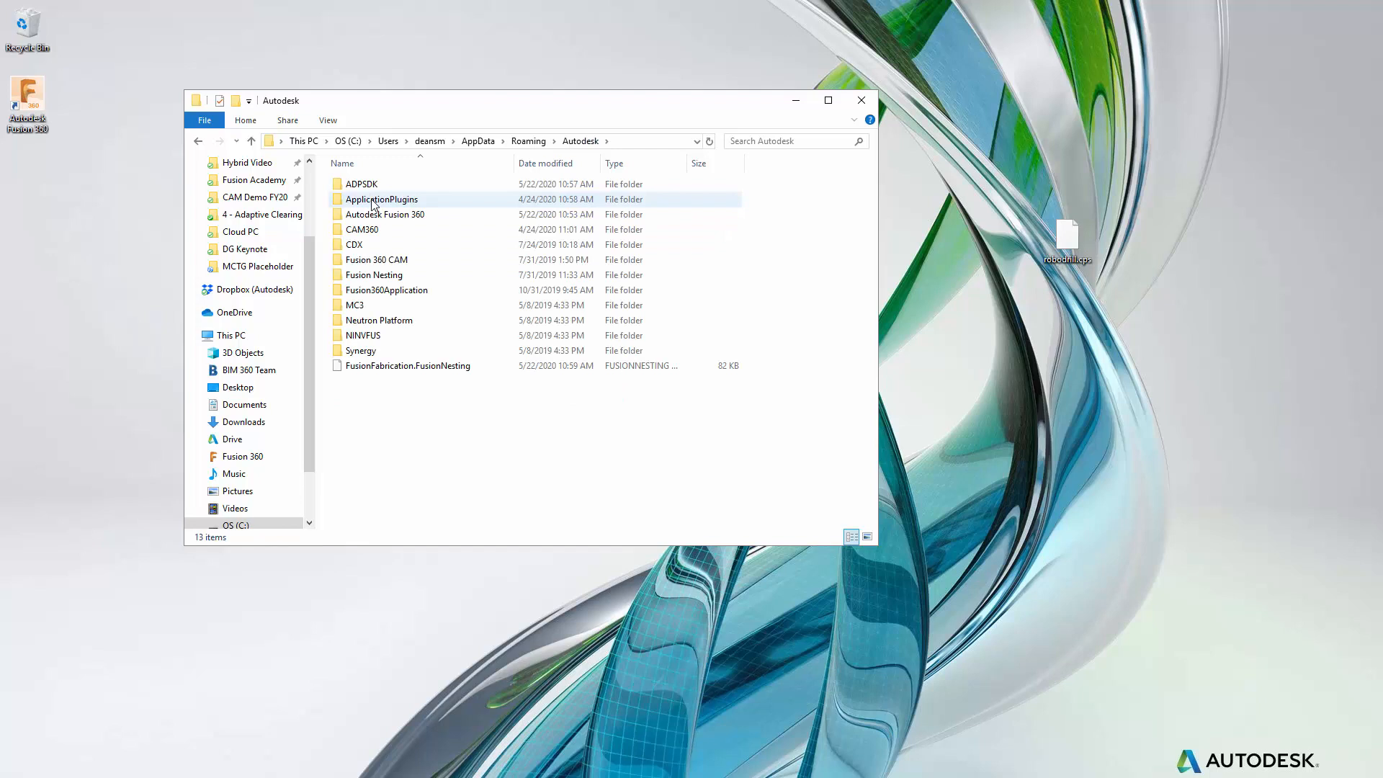
double_click(396, 260)
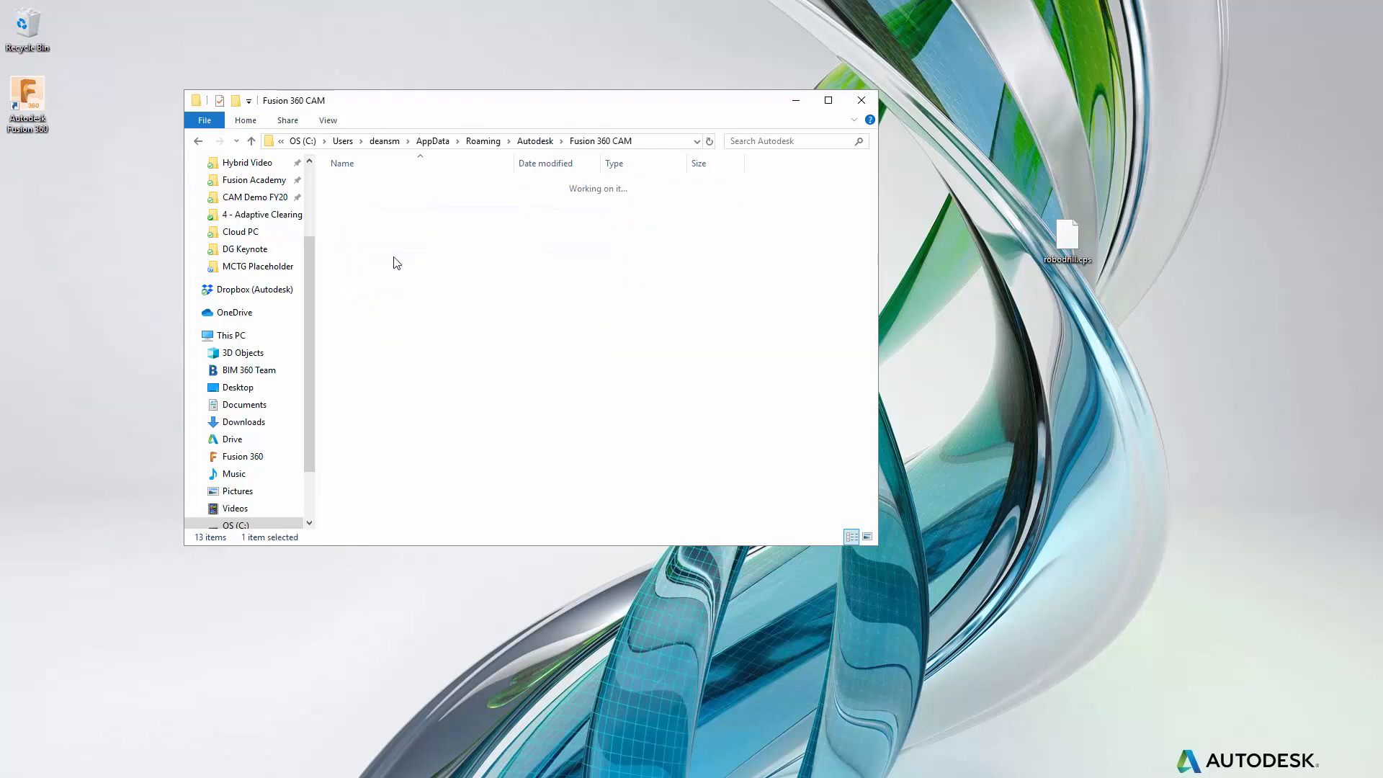
double_click(370, 190)
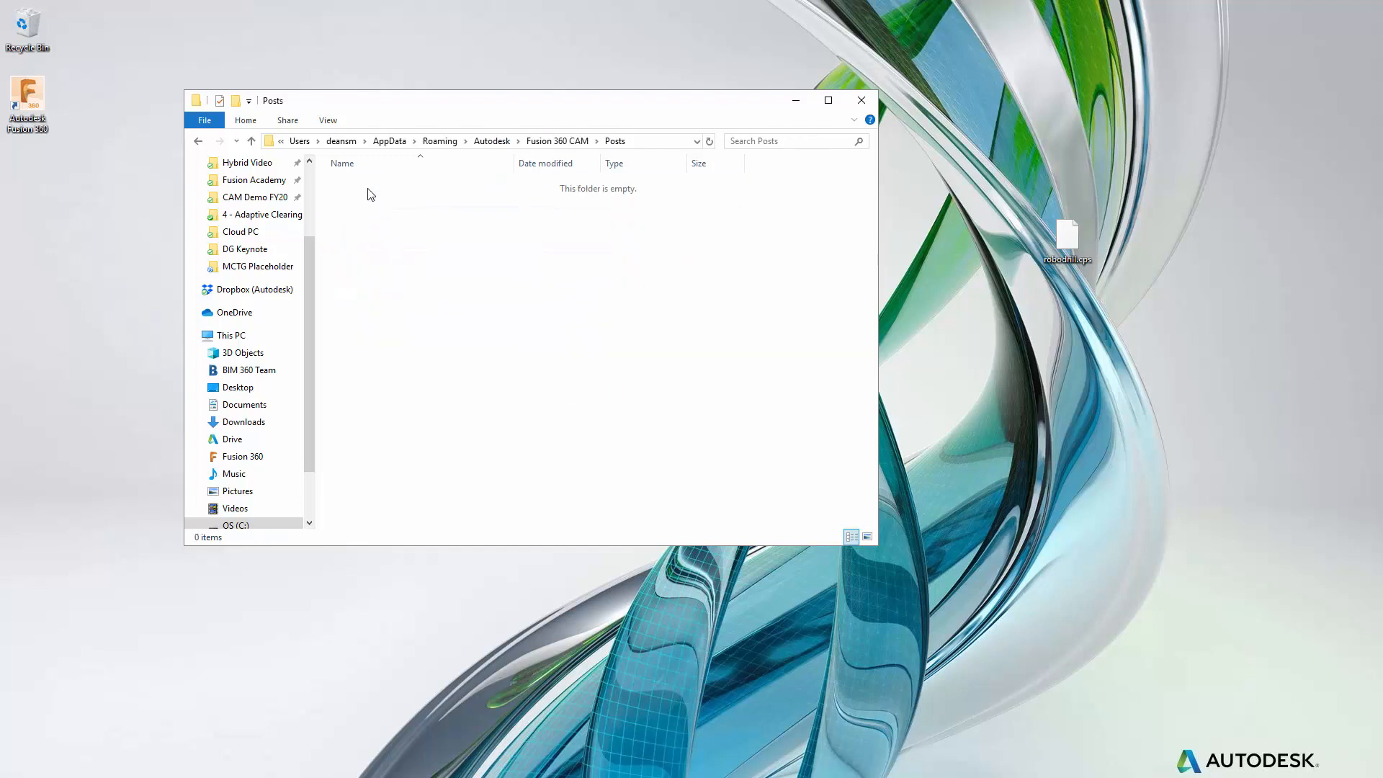
drag(1068, 242, 603, 279)
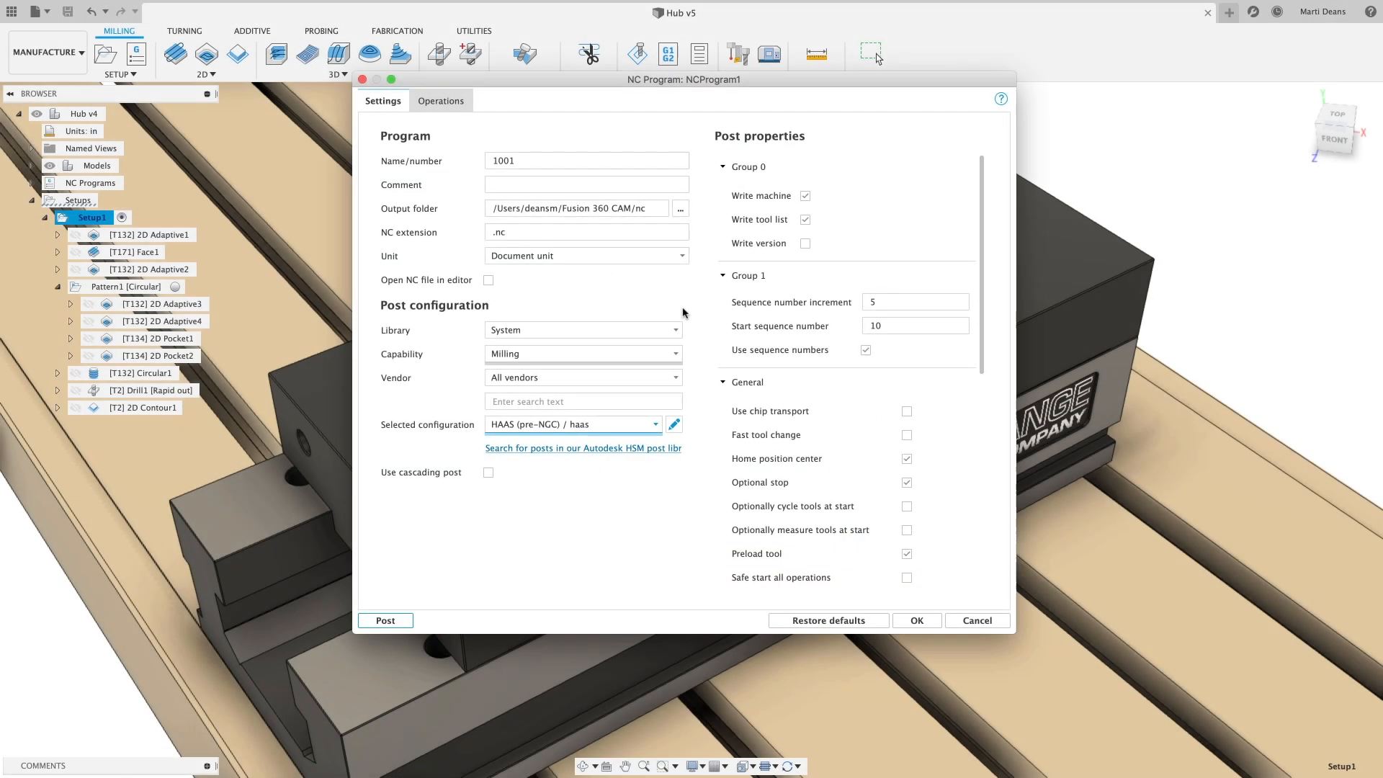
- Back in Fusion 360's NC program settings, switch the post library to Personal - local and open its configuration list
click(675, 330)
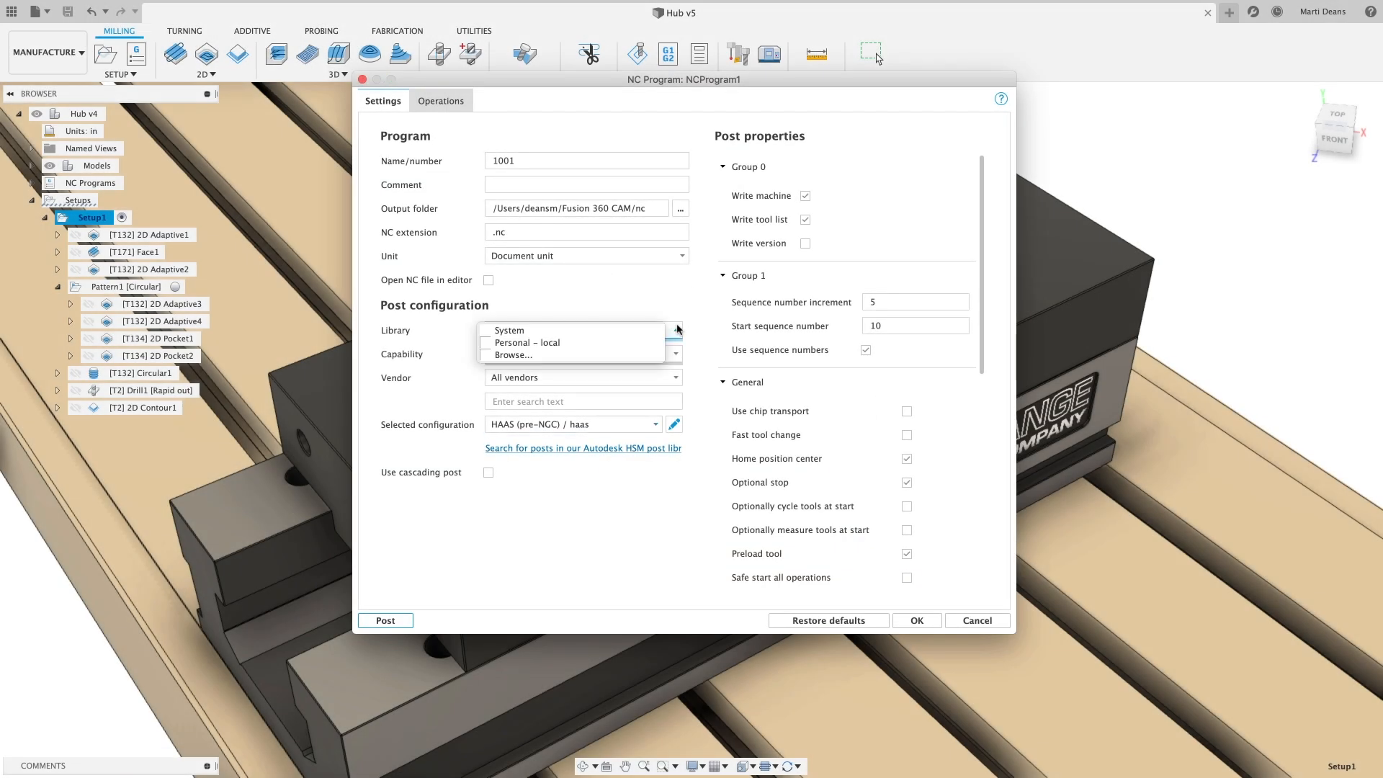
click(548, 346)
click(656, 424)
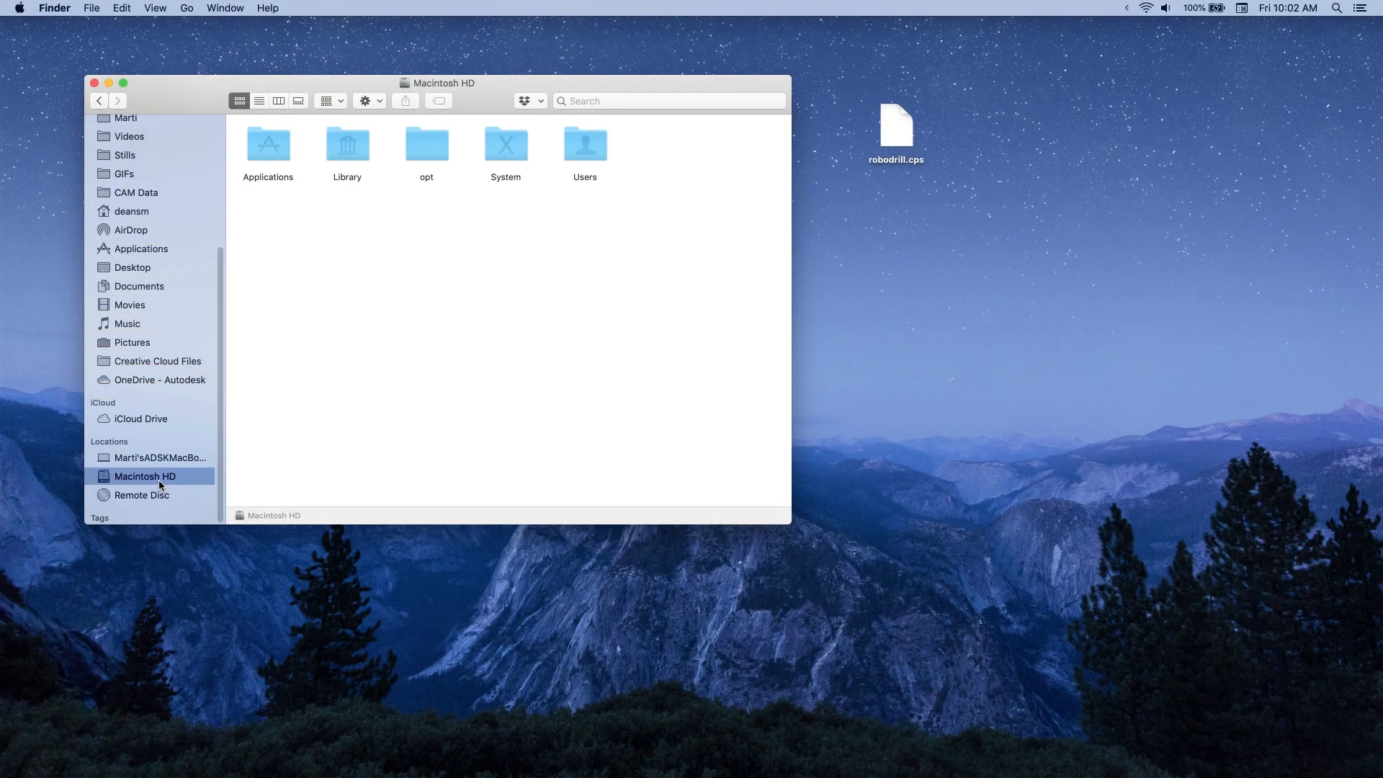
- In macOS Finder, move robodrill.cps from the desktop into the home folder's Autodesk/Fusion 360 CAM/Posts folder
double_click(576, 147)
double_click(344, 148)
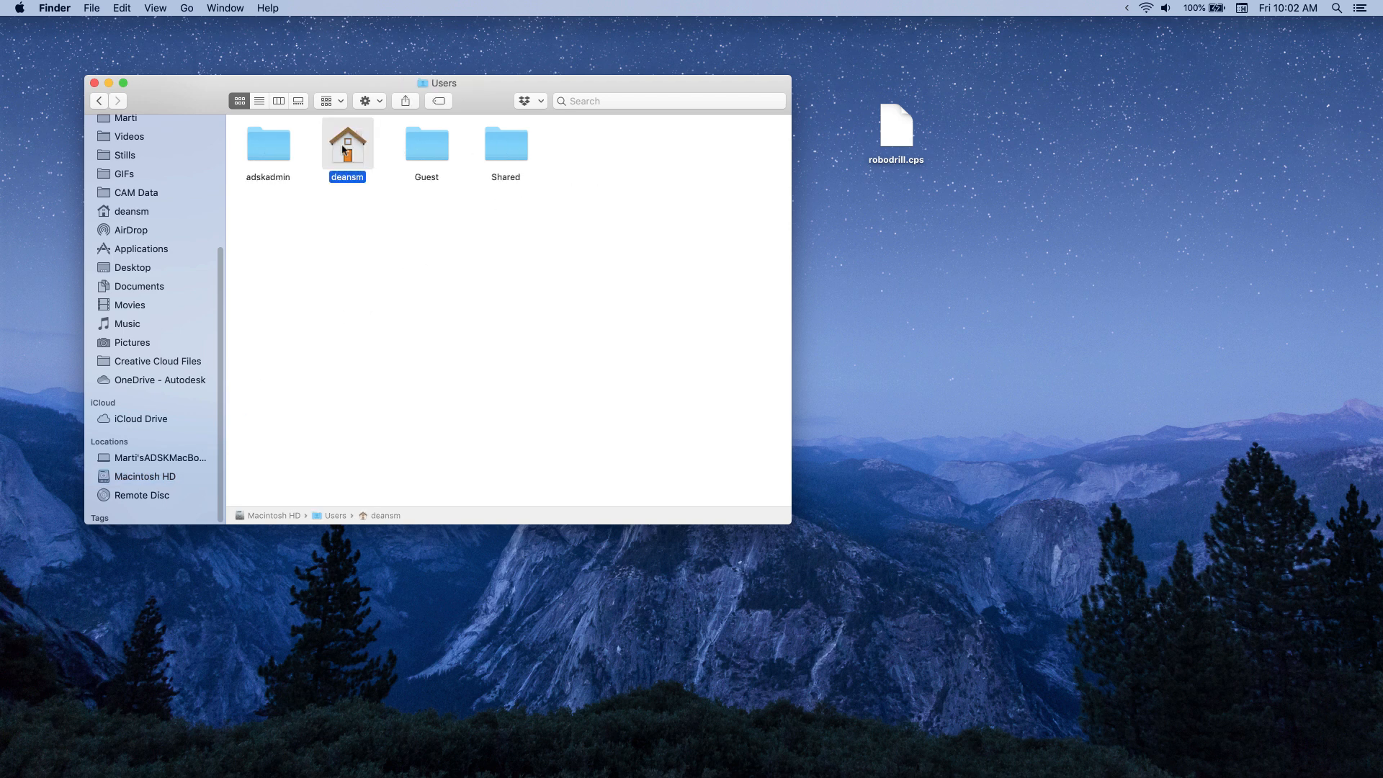
click(304, 135)
click(421, 123)
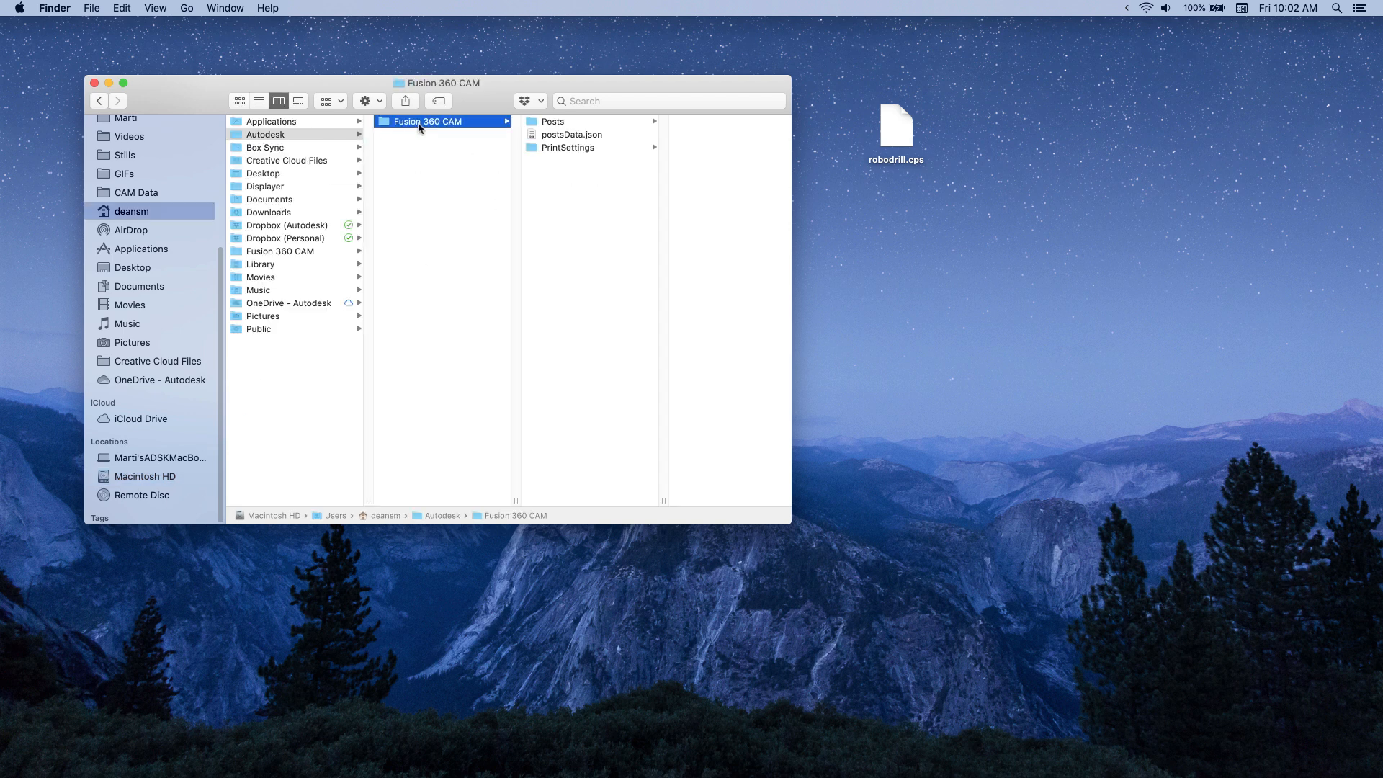
click(557, 122)
drag(895, 133, 694, 265)
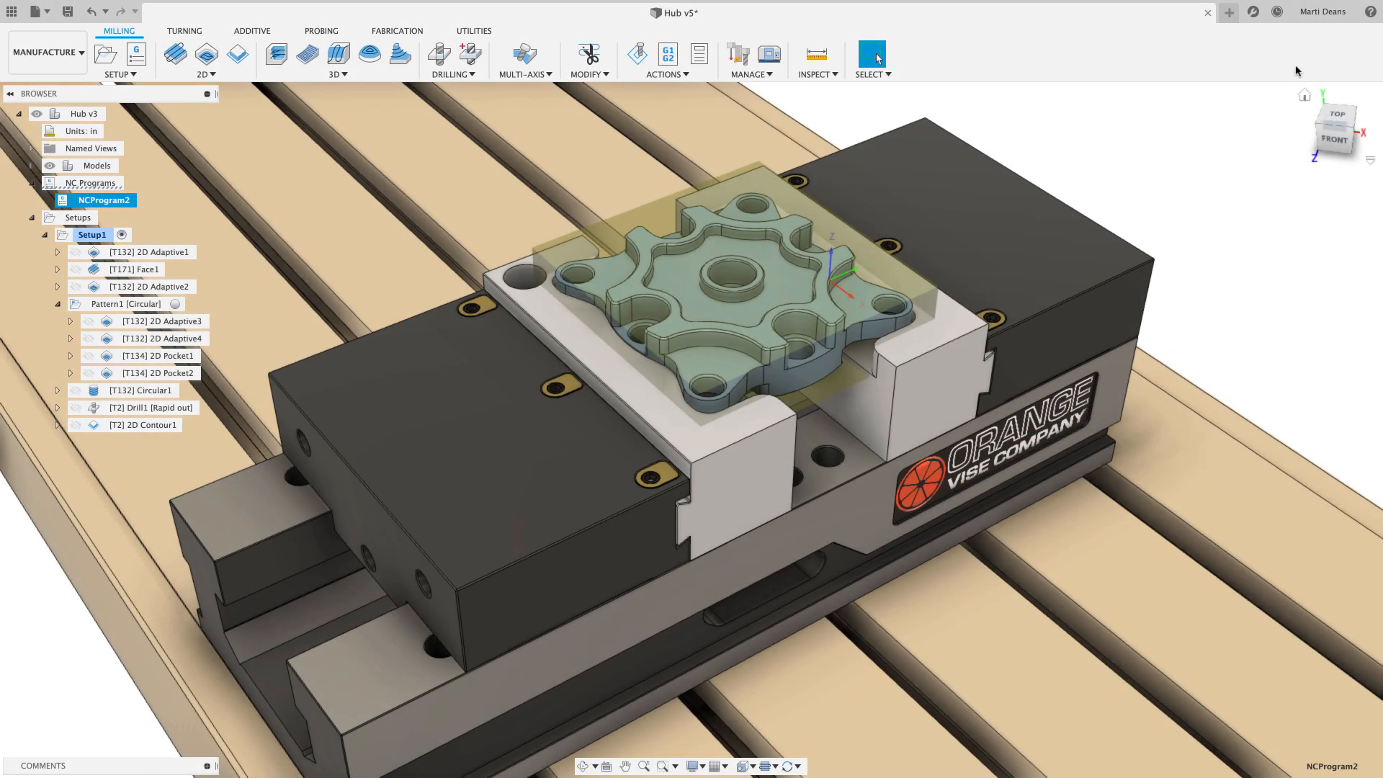
- Enable Cloud Libraries in Fusion 360's Manufacture preferences and apply the change
click(1315, 12)
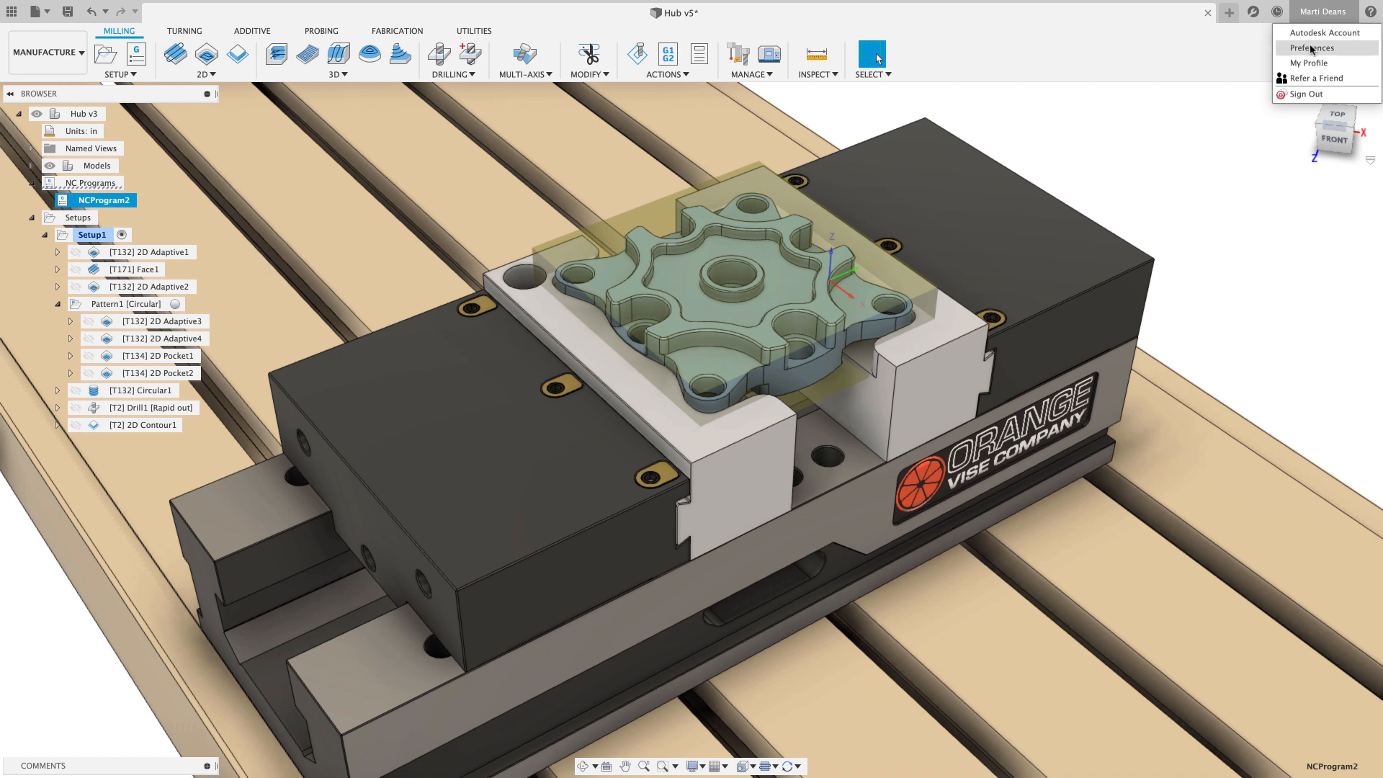
click(1312, 47)
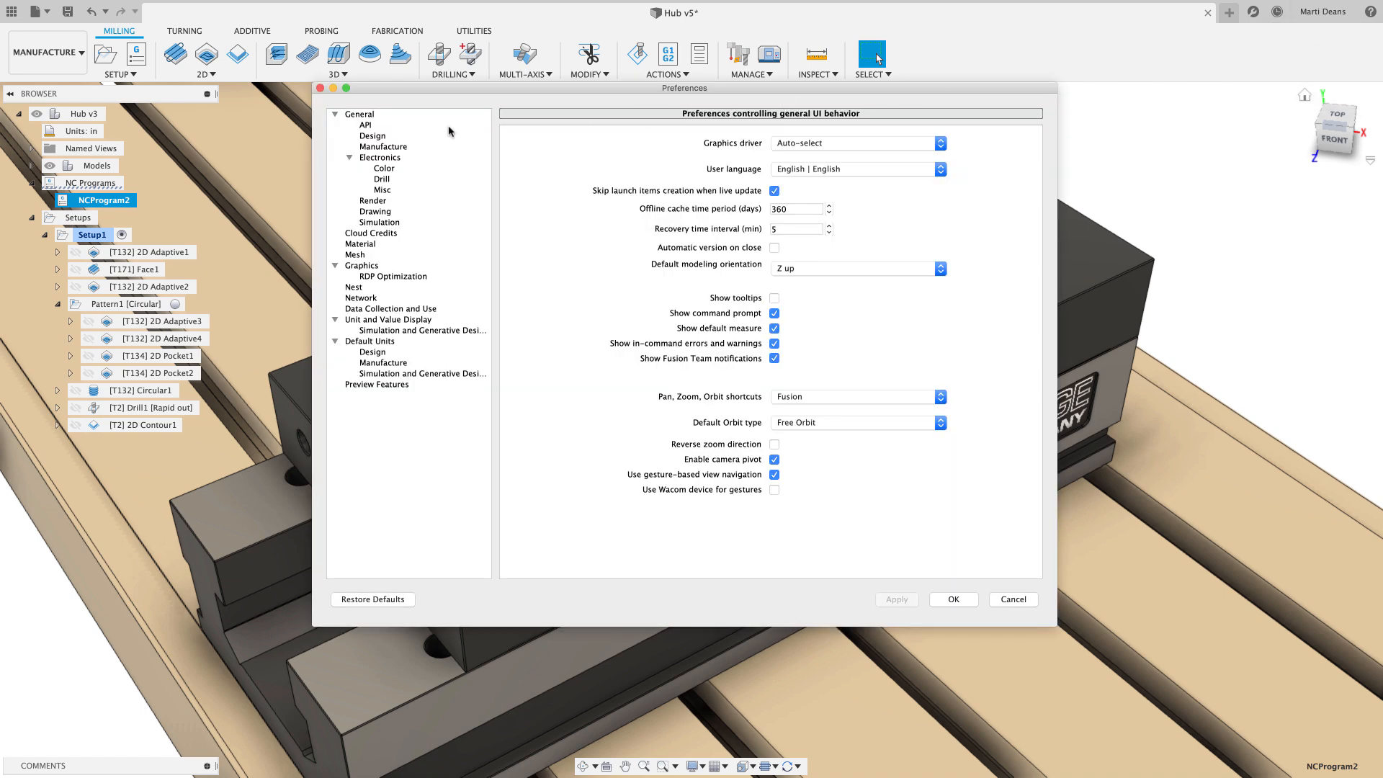
click(401, 147)
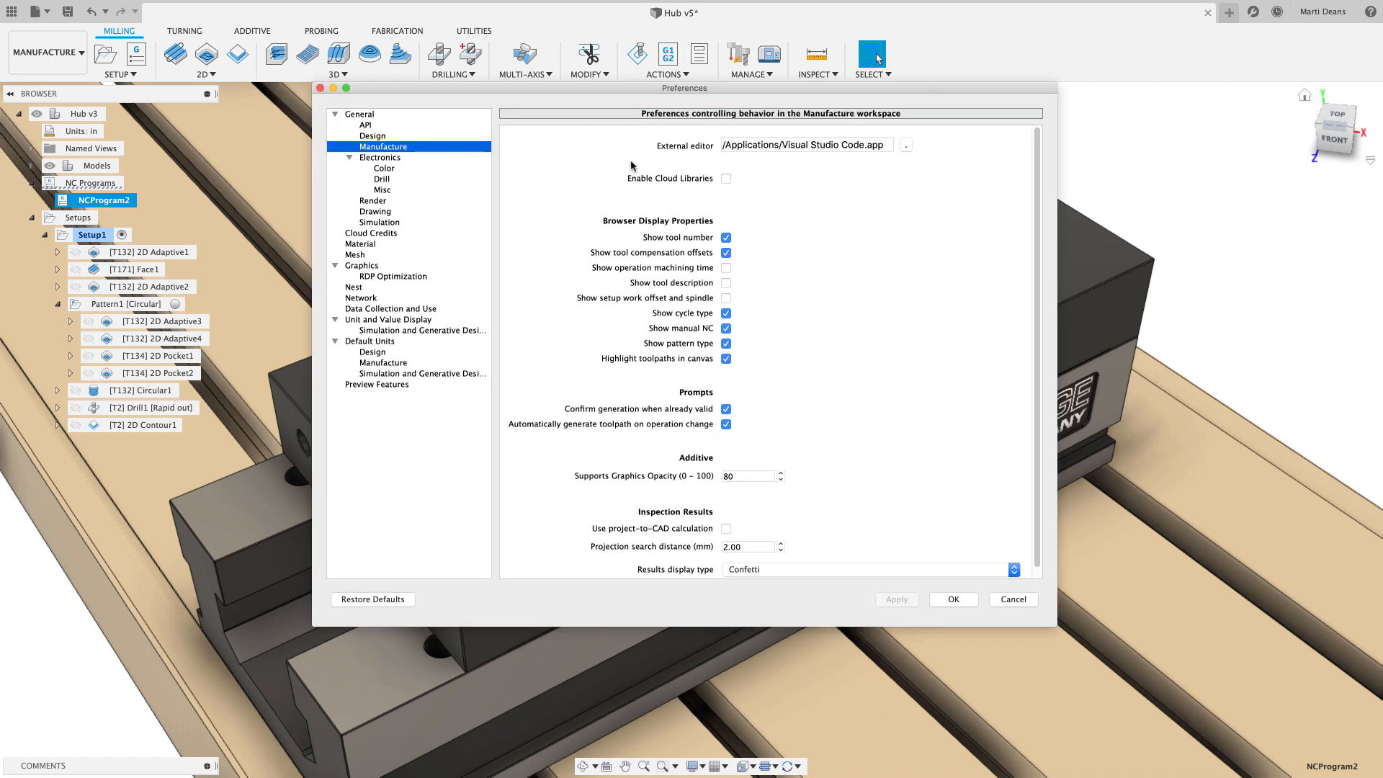
click(726, 179)
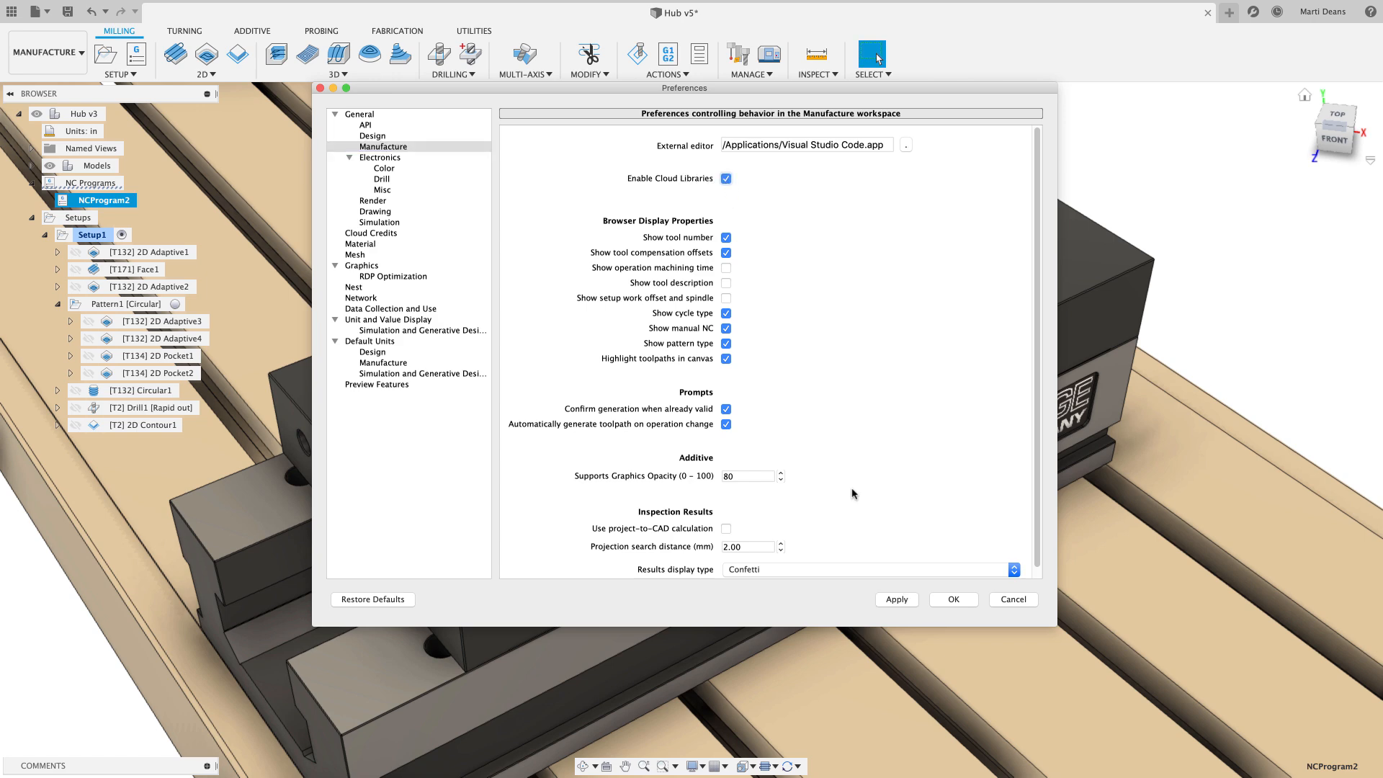
click(902, 600)
click(950, 600)
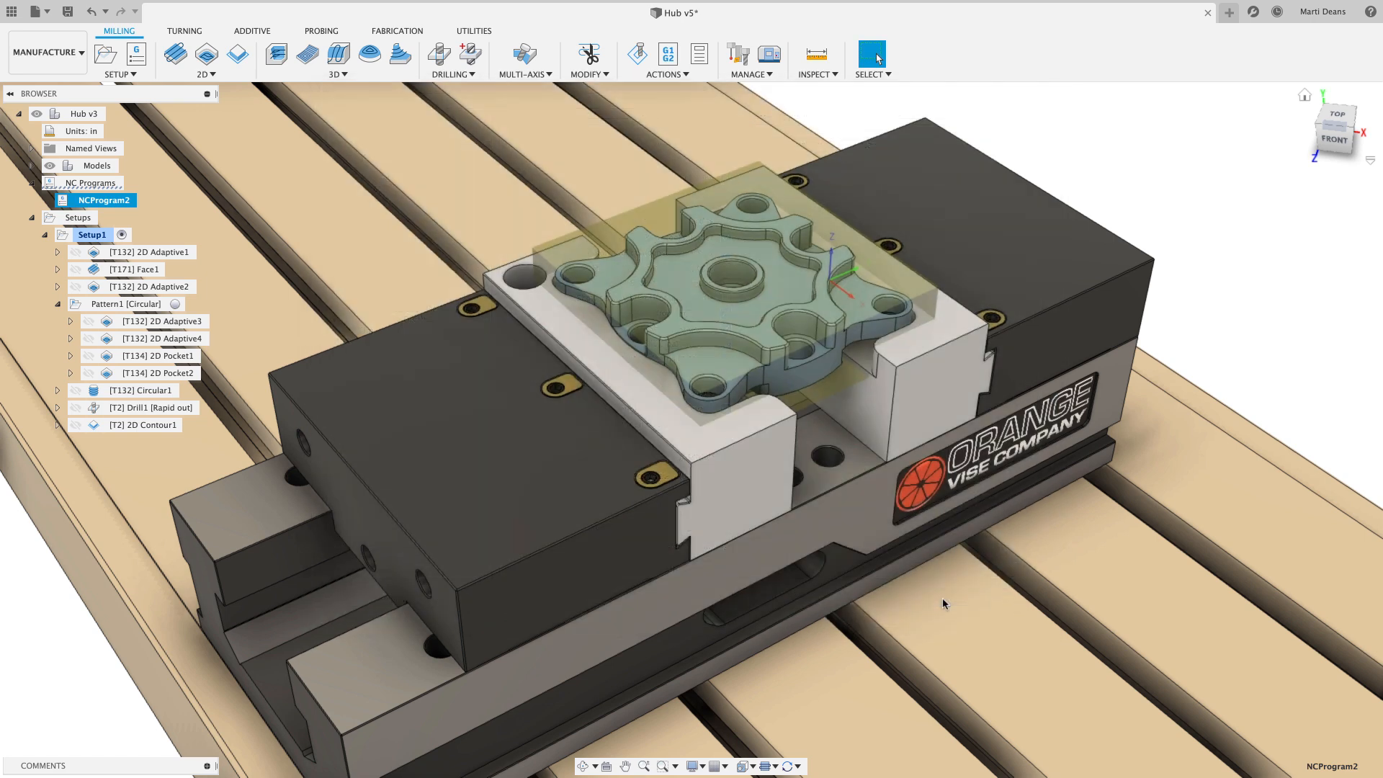
- Open the CAMPosts folder of the Assets project and start uploading a post file to it
click(16, 12)
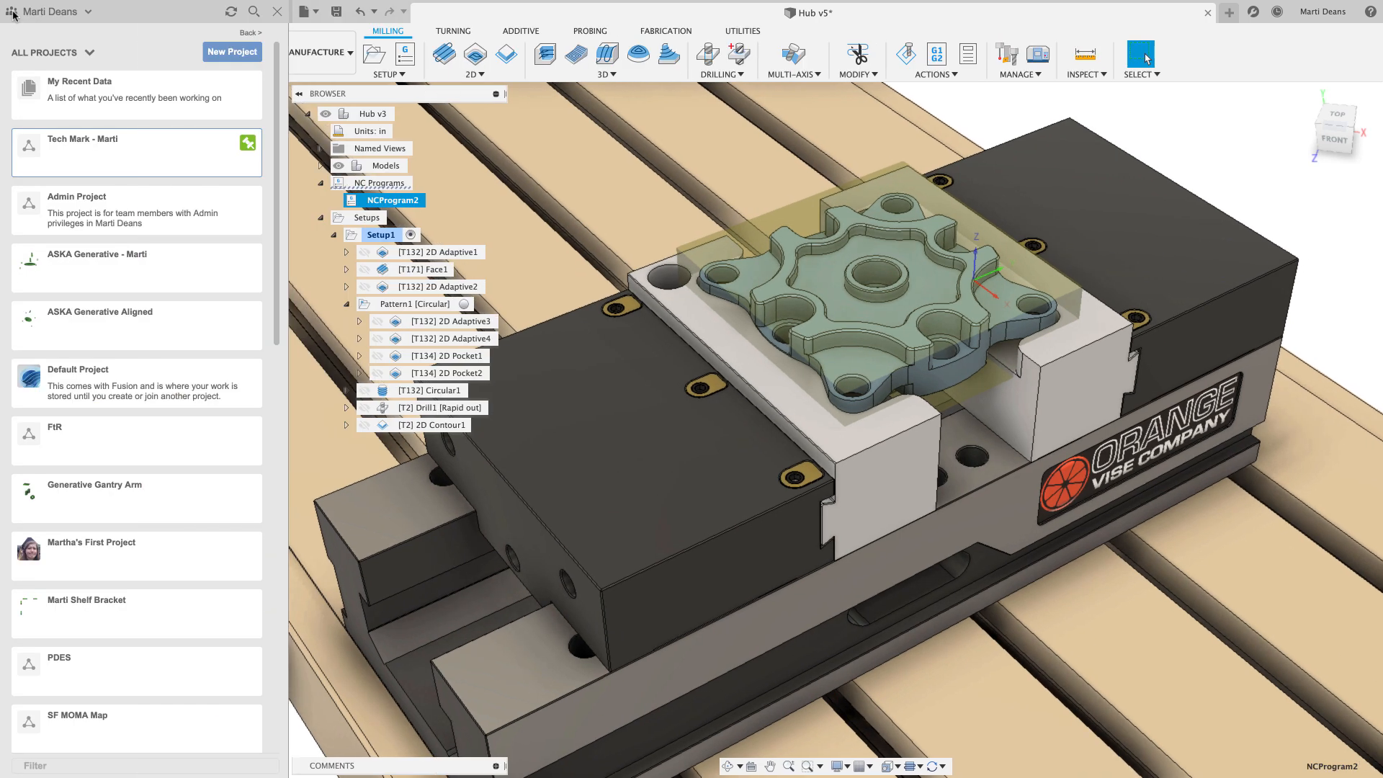
drag(275, 68, 273, 412)
click(205, 384)
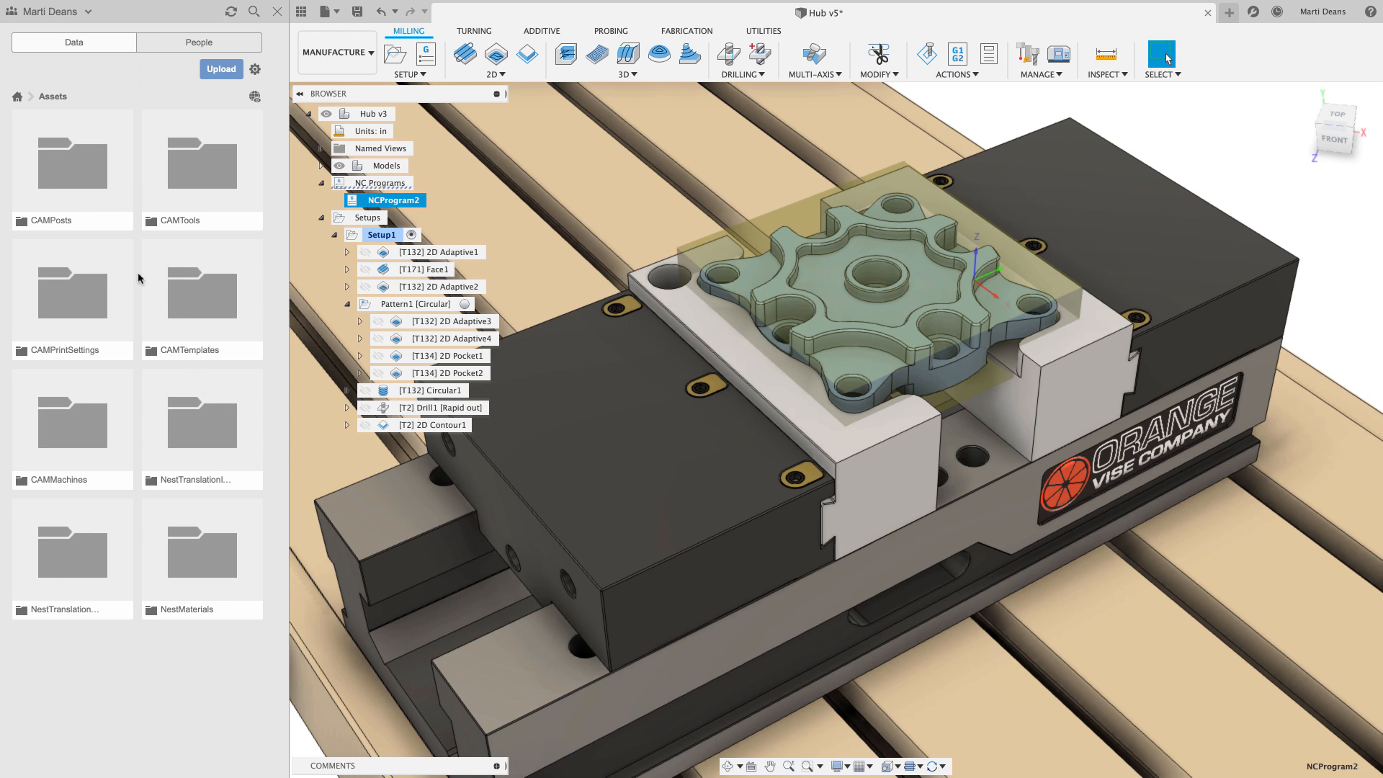
click(64, 170)
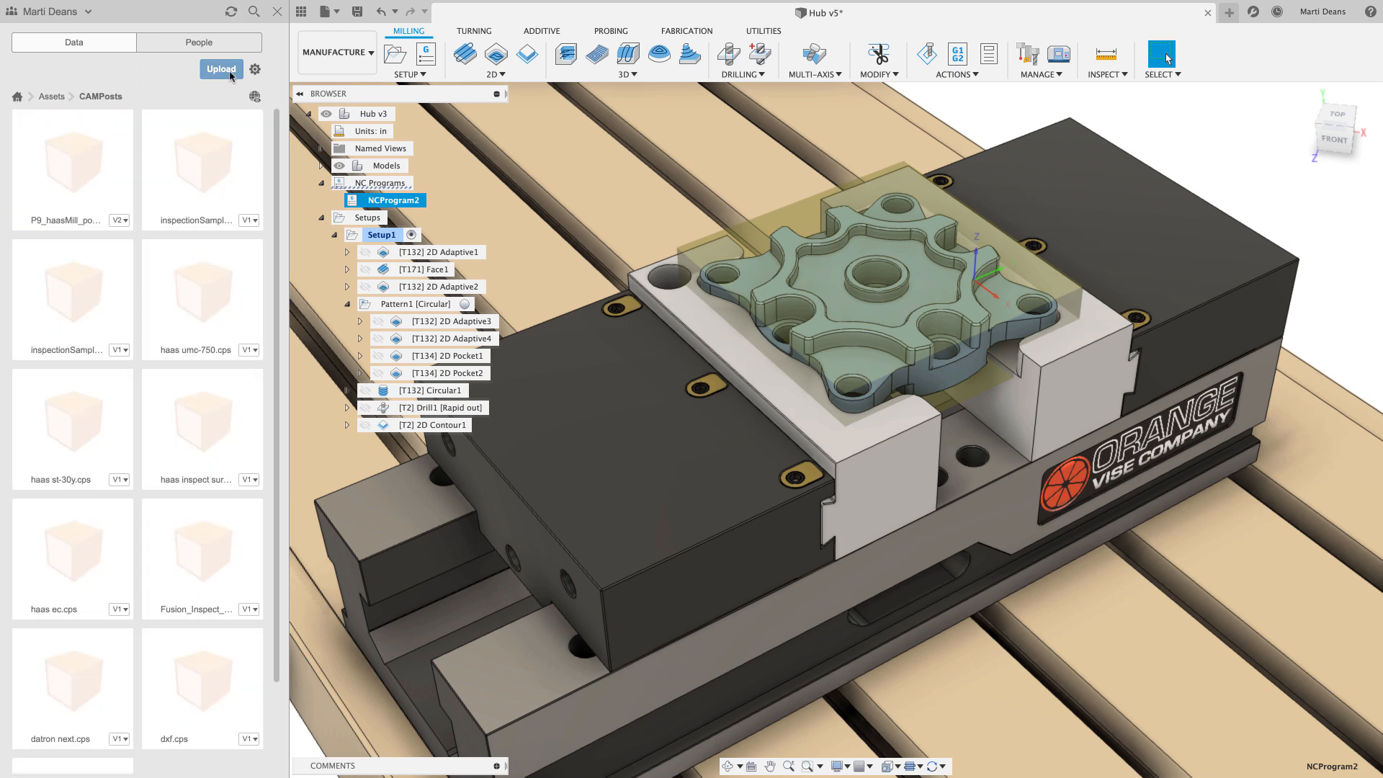
click(230, 75)
click(479, 354)
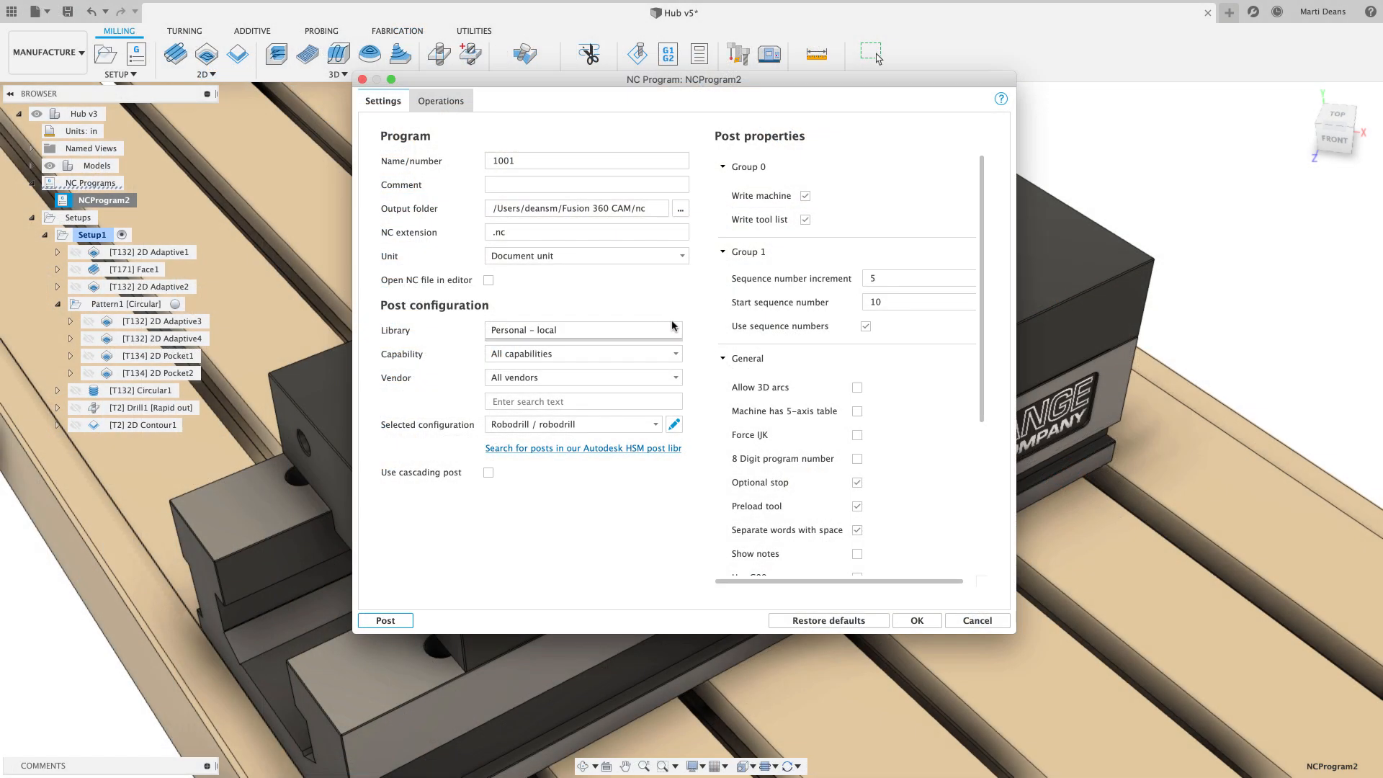
- Switch the NC program's post library to Personal - cloud and select the Robodrill / robodrill configuration
click(675, 329)
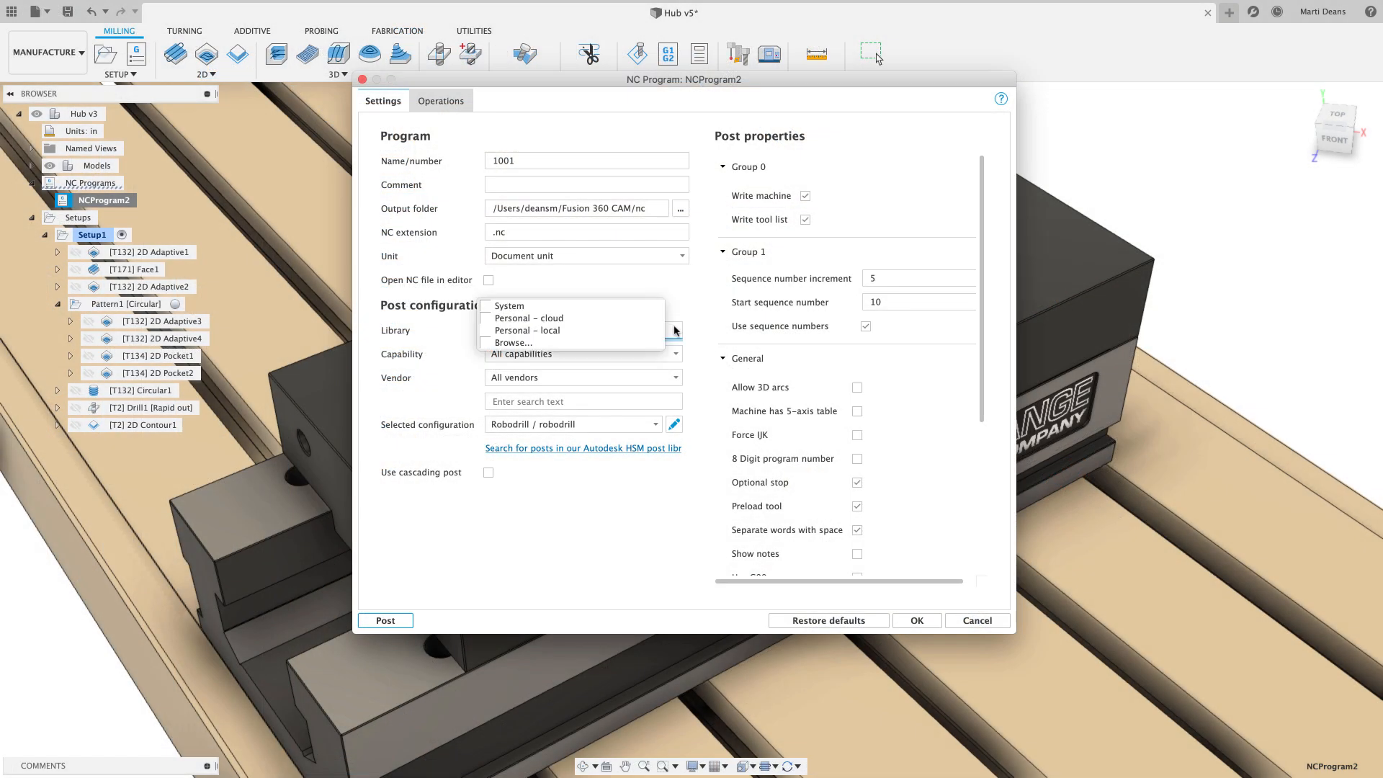
click(562, 319)
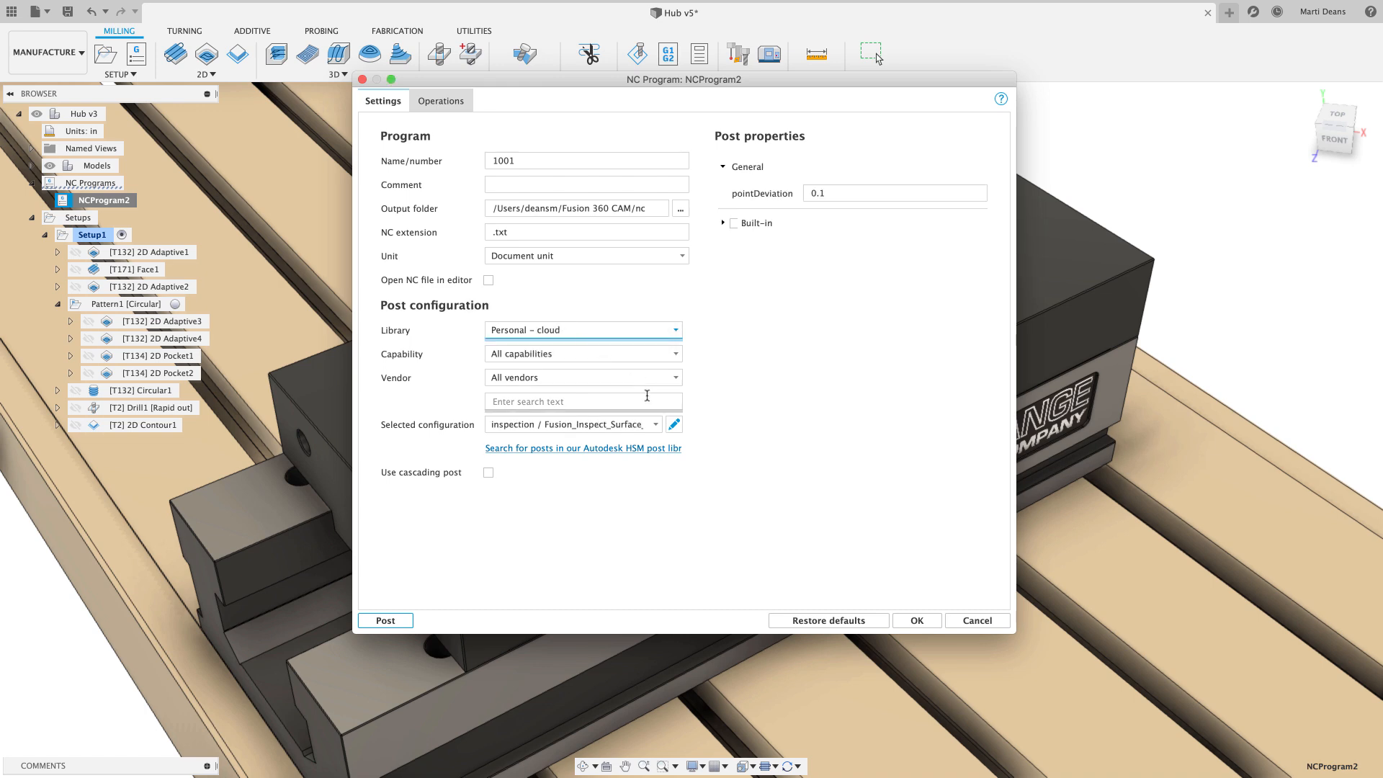
click(656, 424)
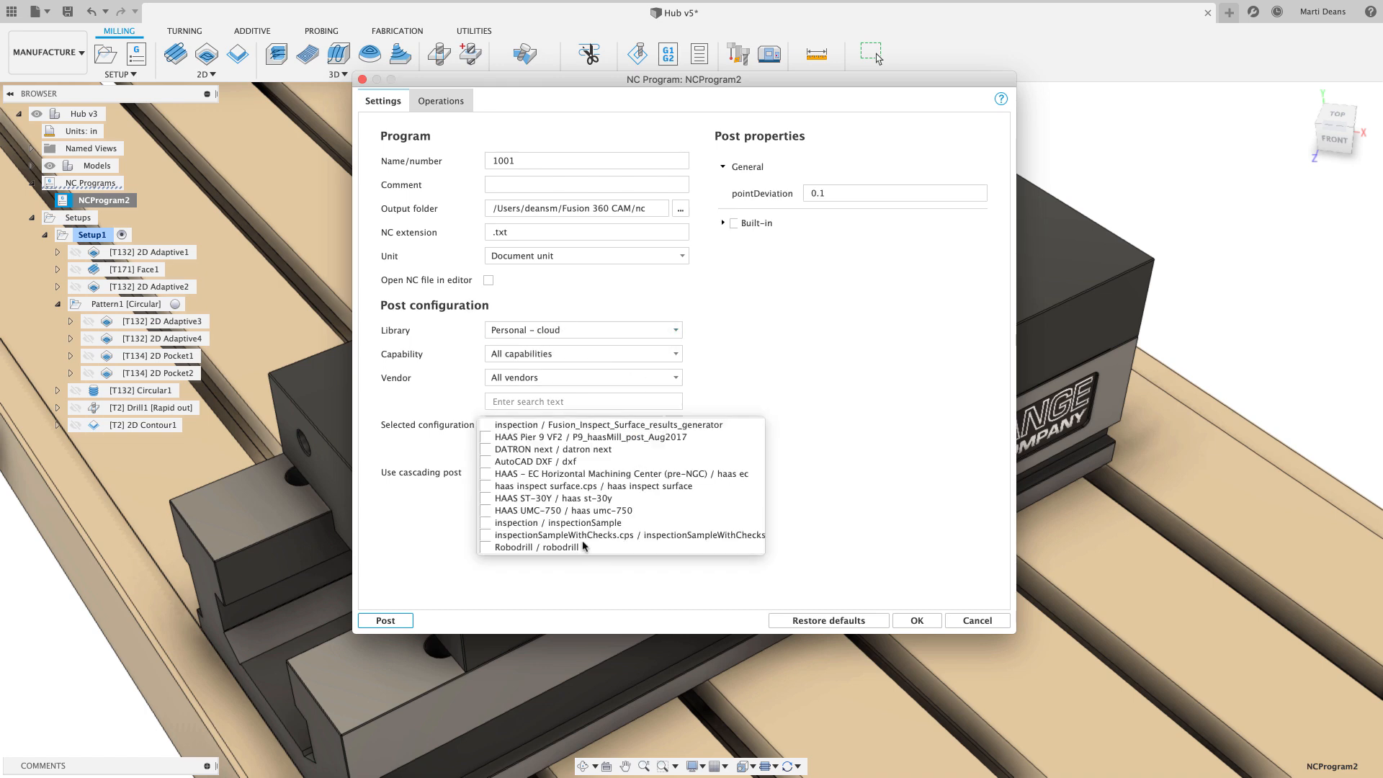
click(569, 548)
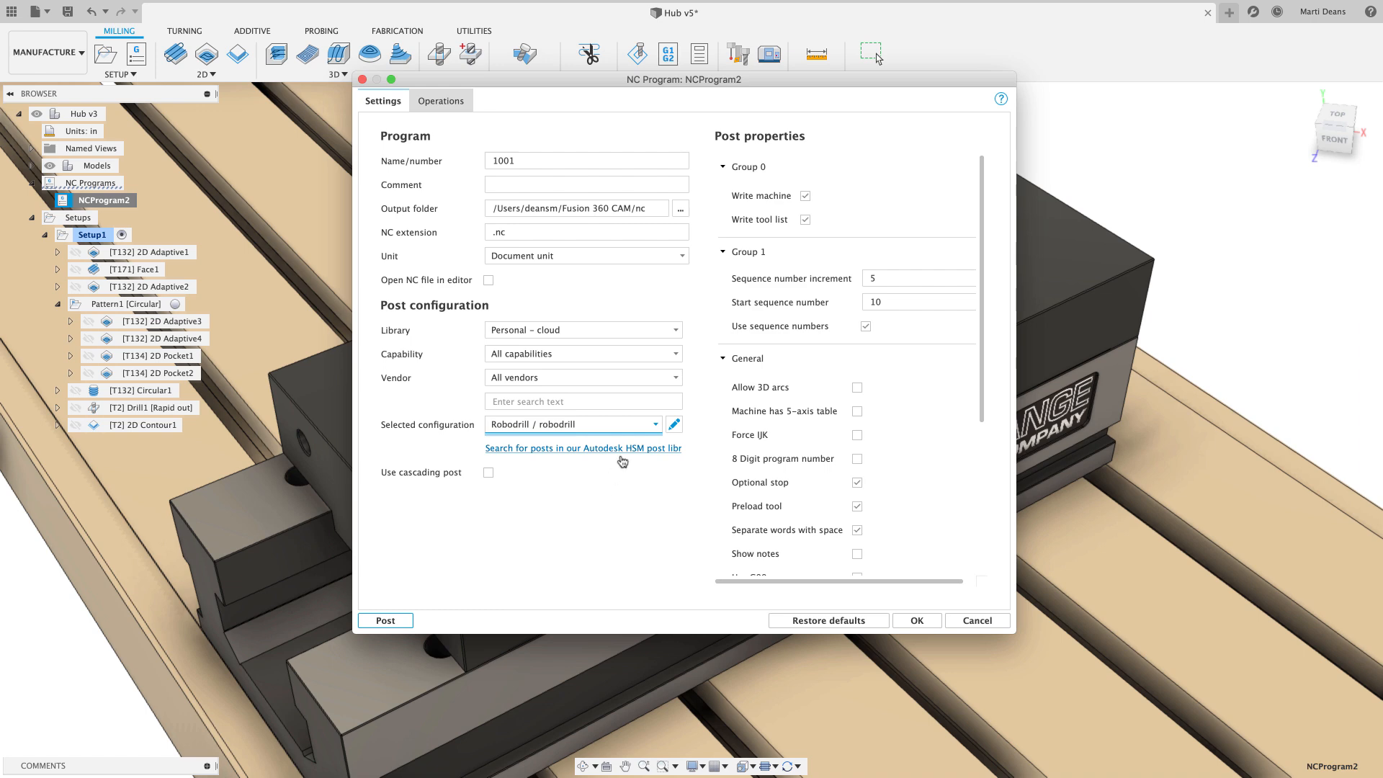
- Load the CAM Data/Posts folder as the post library and select the HAAS - EC Horizontal Machining Center (pre-NGC) / haas ec configuration
click(674, 332)
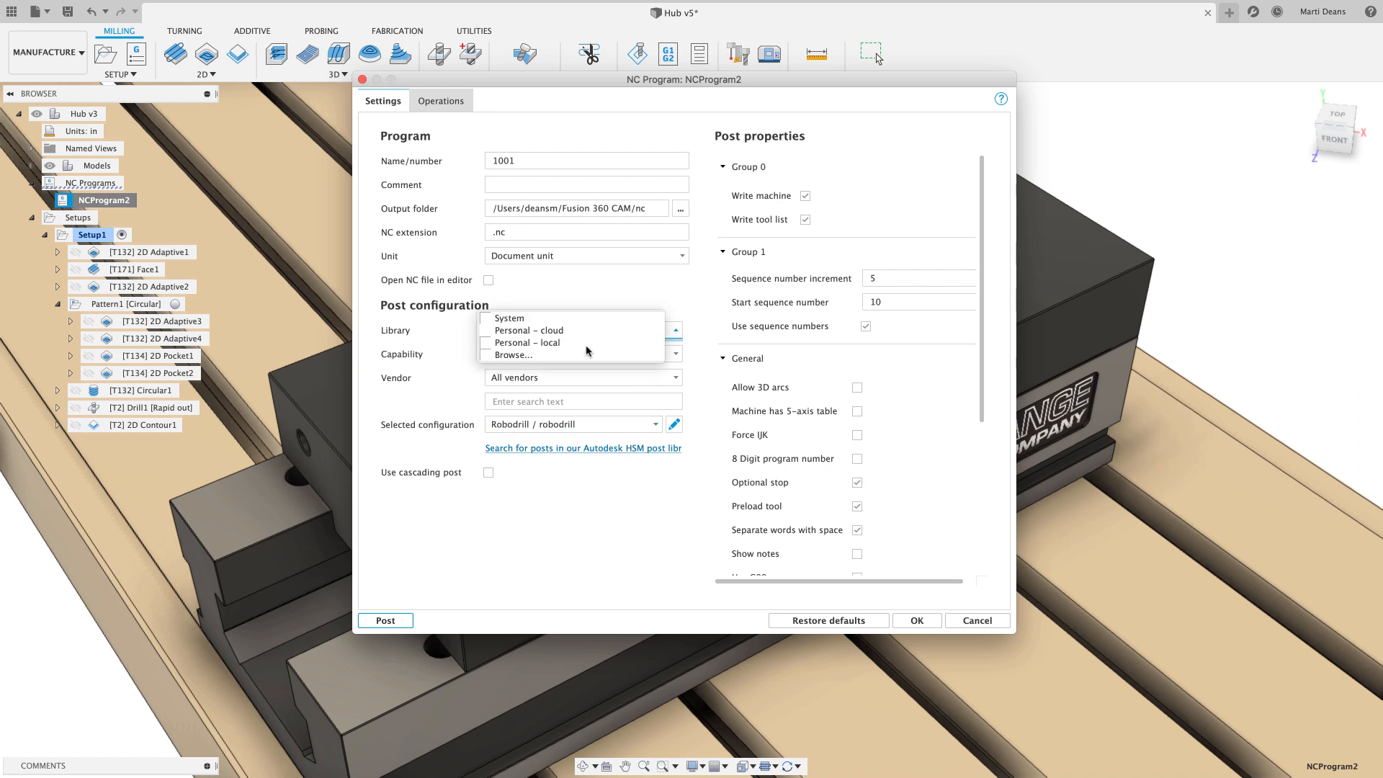
click(540, 355)
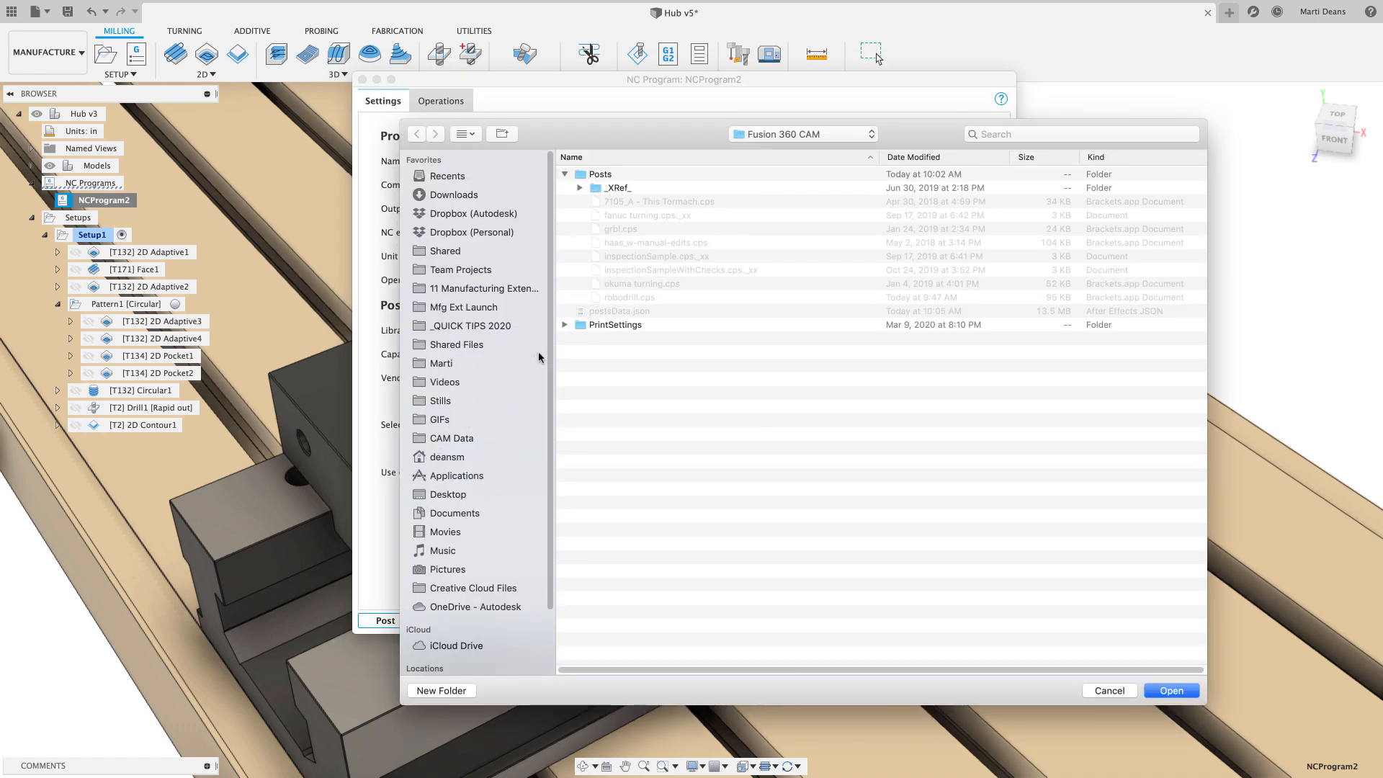
click(471, 438)
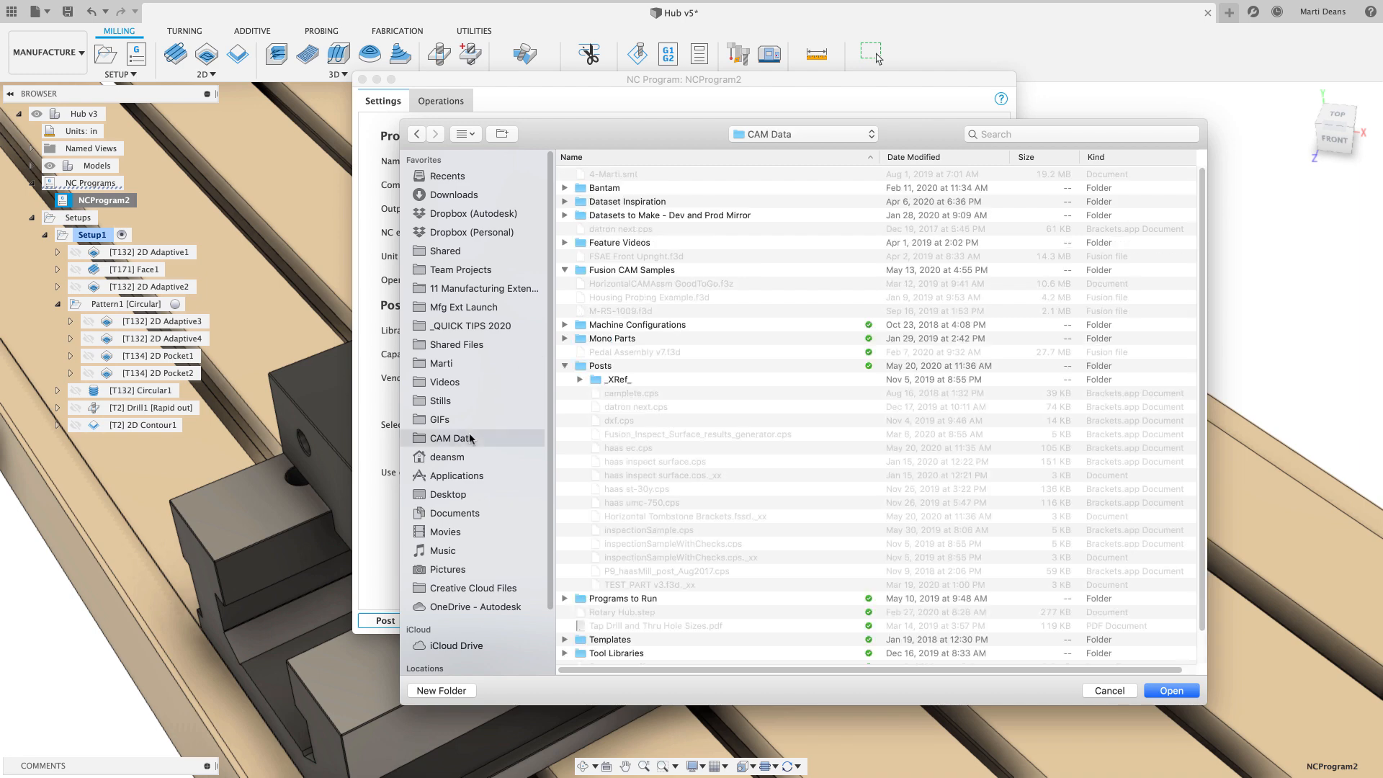
double_click(602, 408)
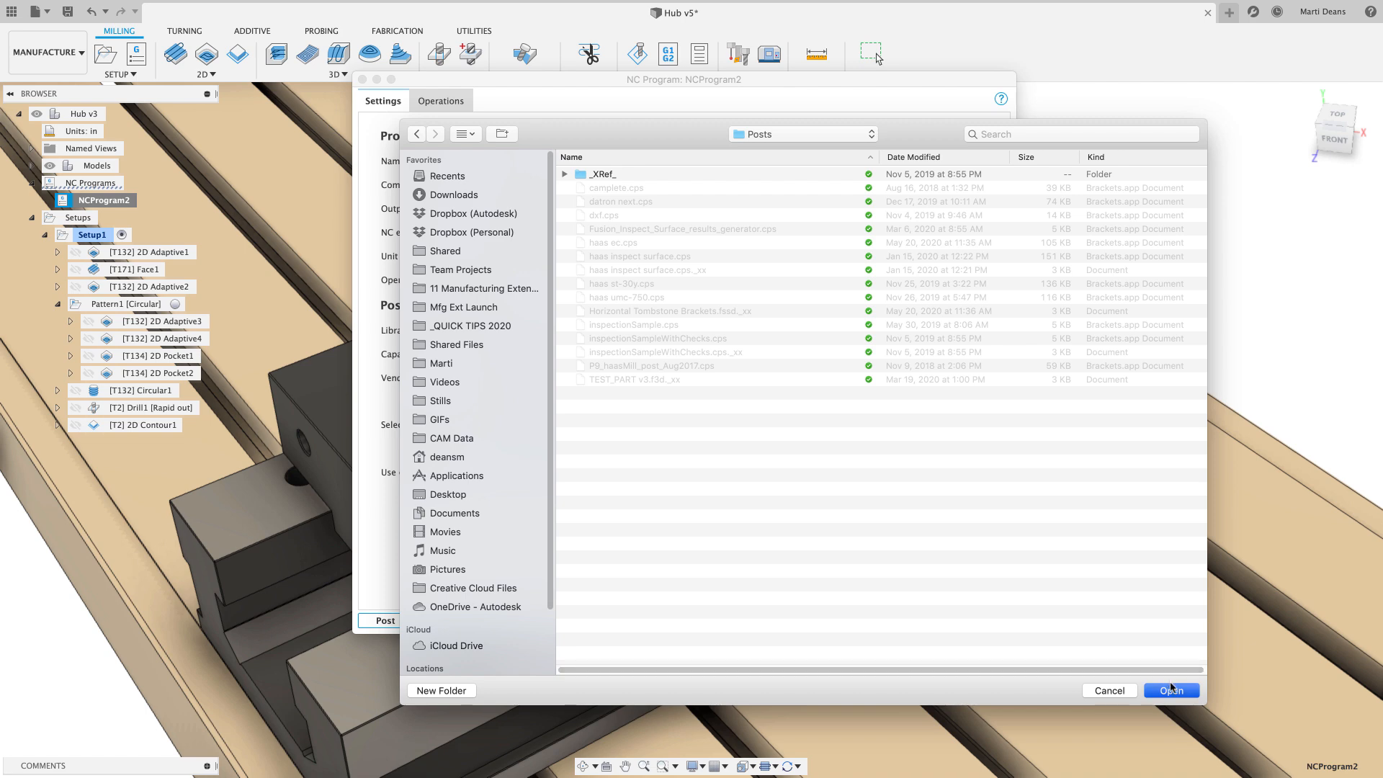
click(1170, 690)
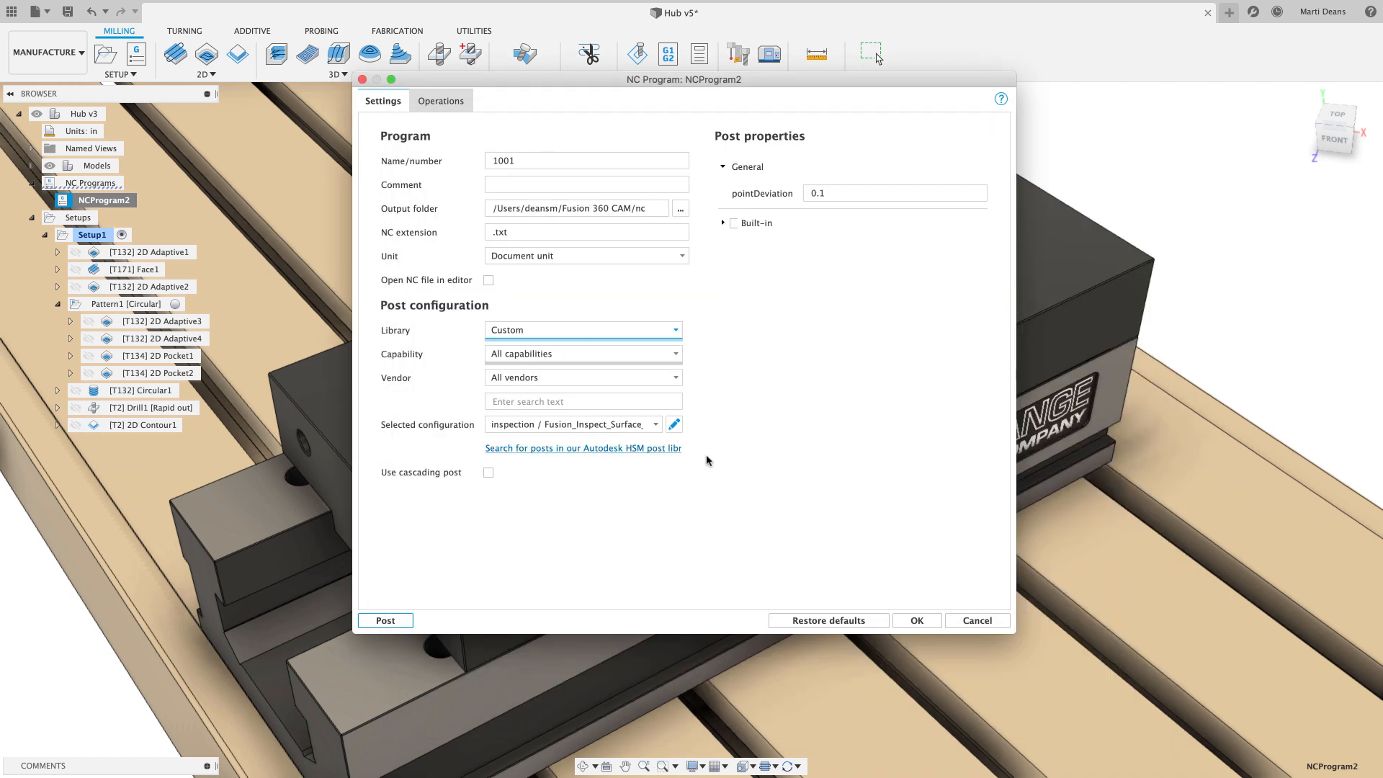
click(656, 426)
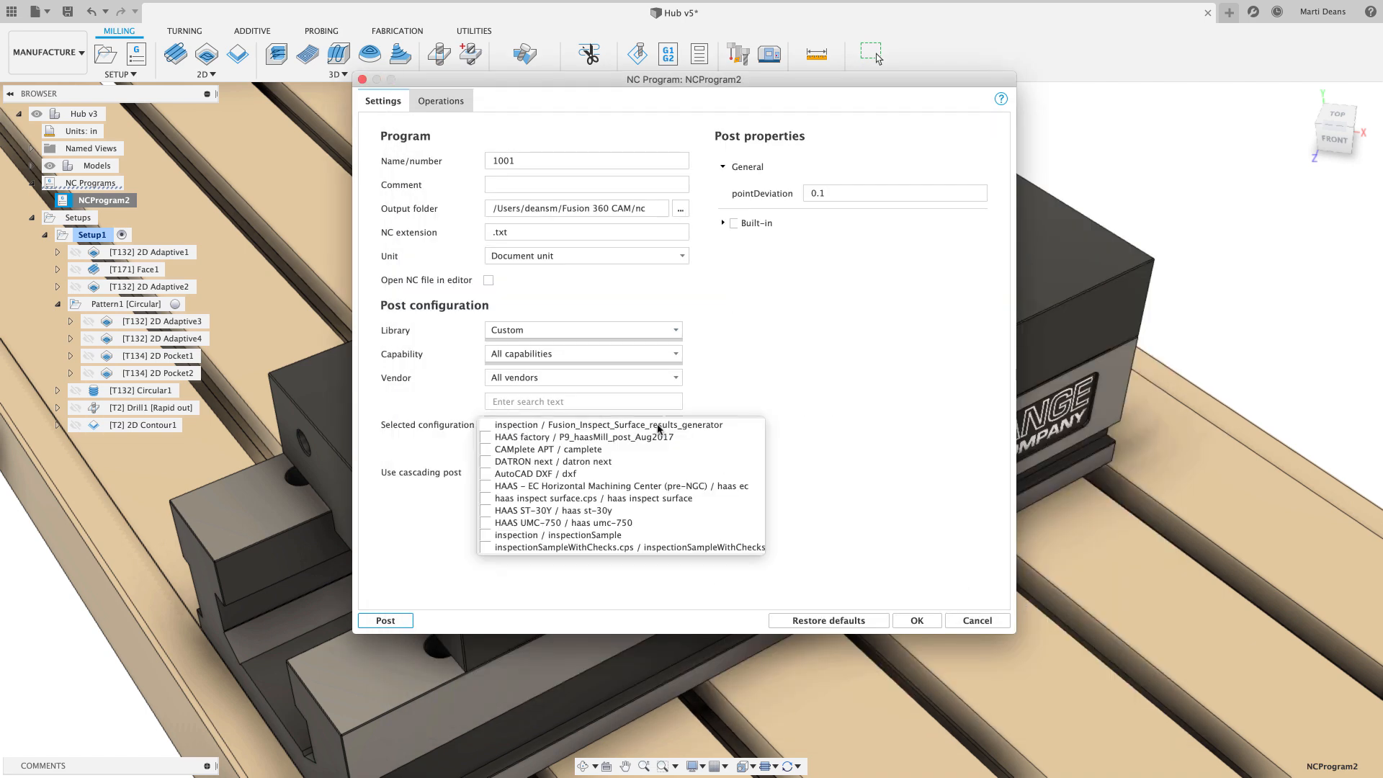
click(654, 487)
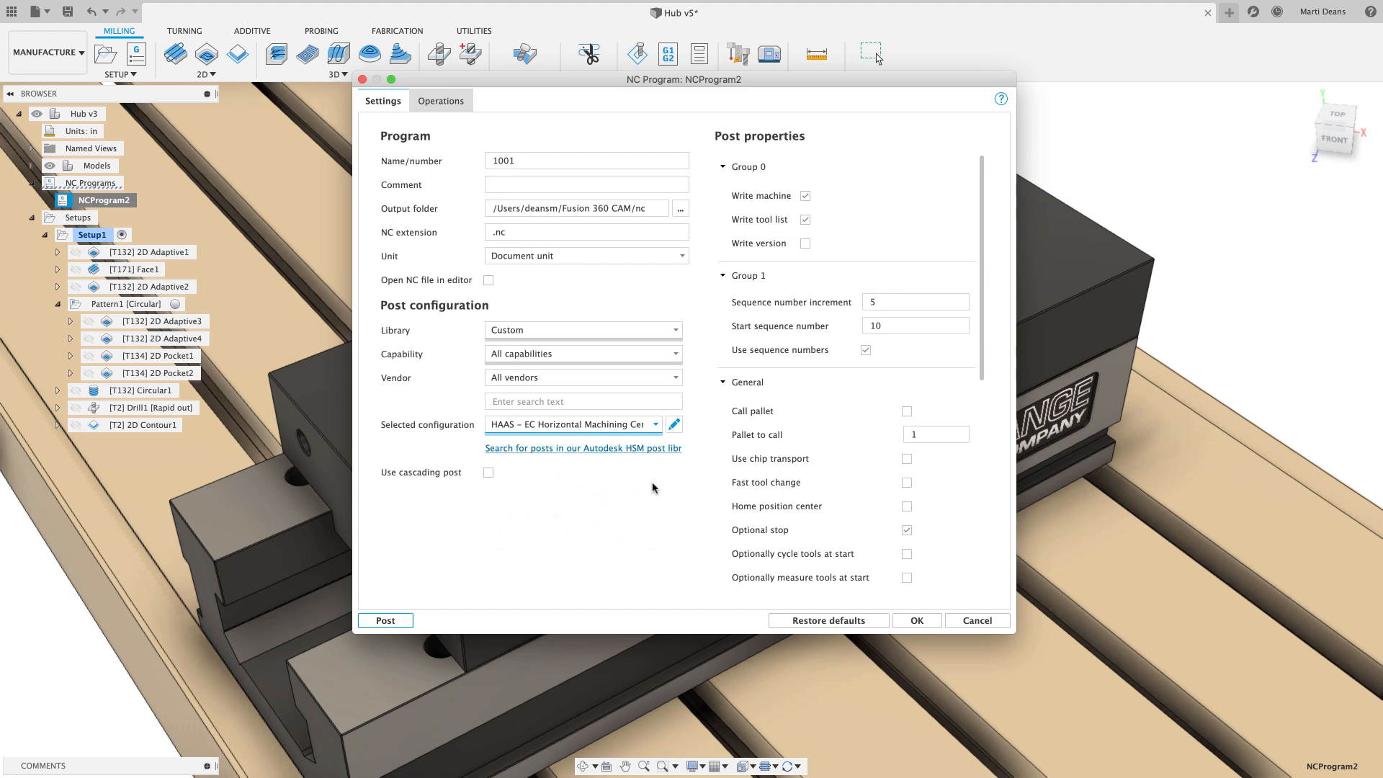
- From the online post library, browse the Services Marketplace post processing providers and review the CADPRO Systems Ltd inquiry form without sending it
click(633, 450)
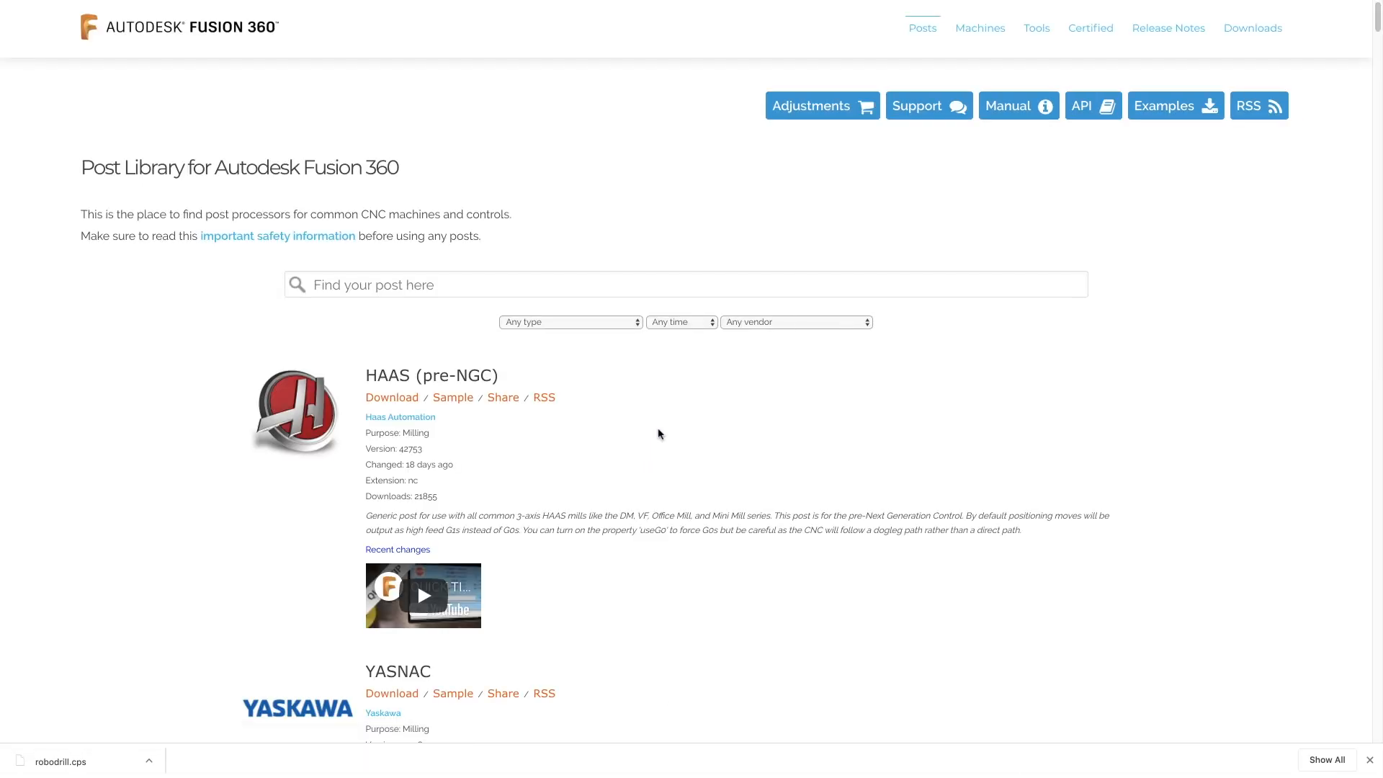
click(825, 116)
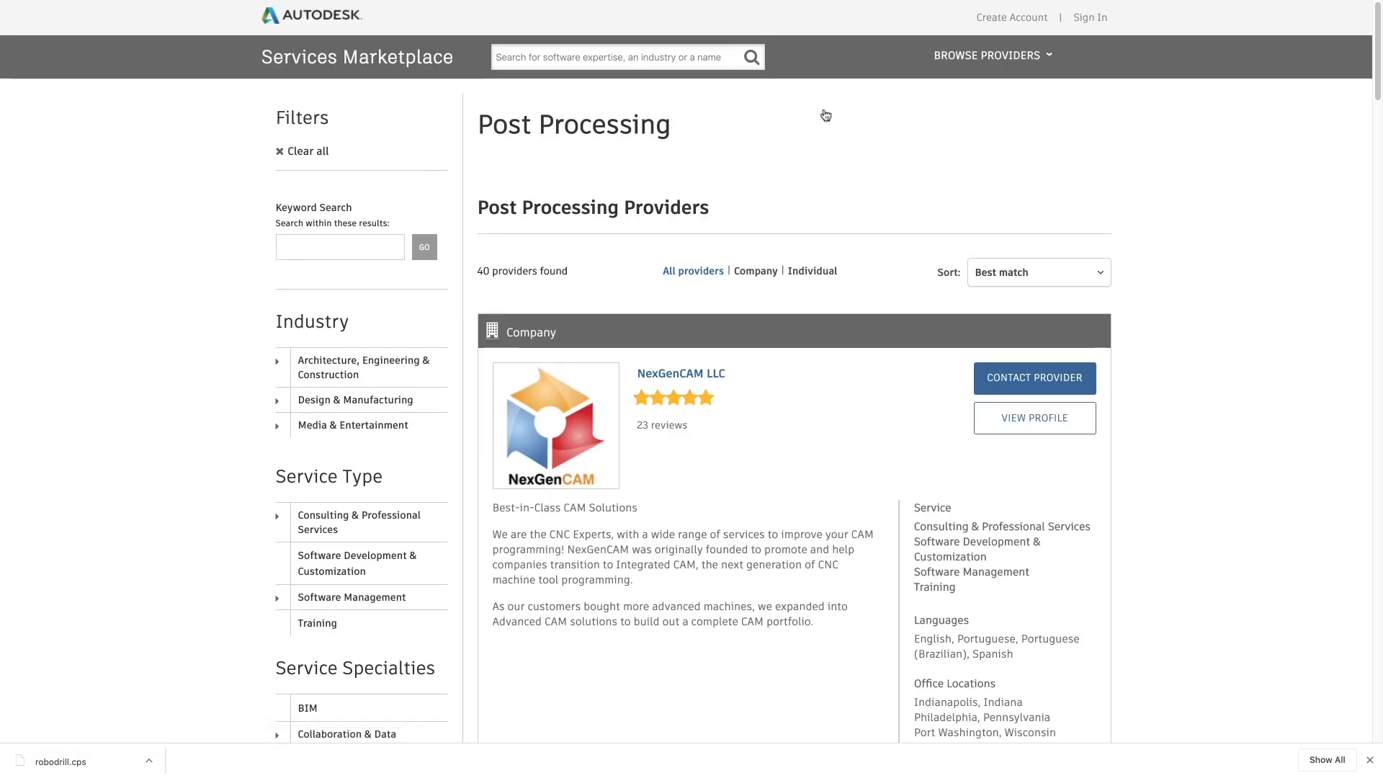
drag(1377, 87, 1379, 293)
click(1065, 189)
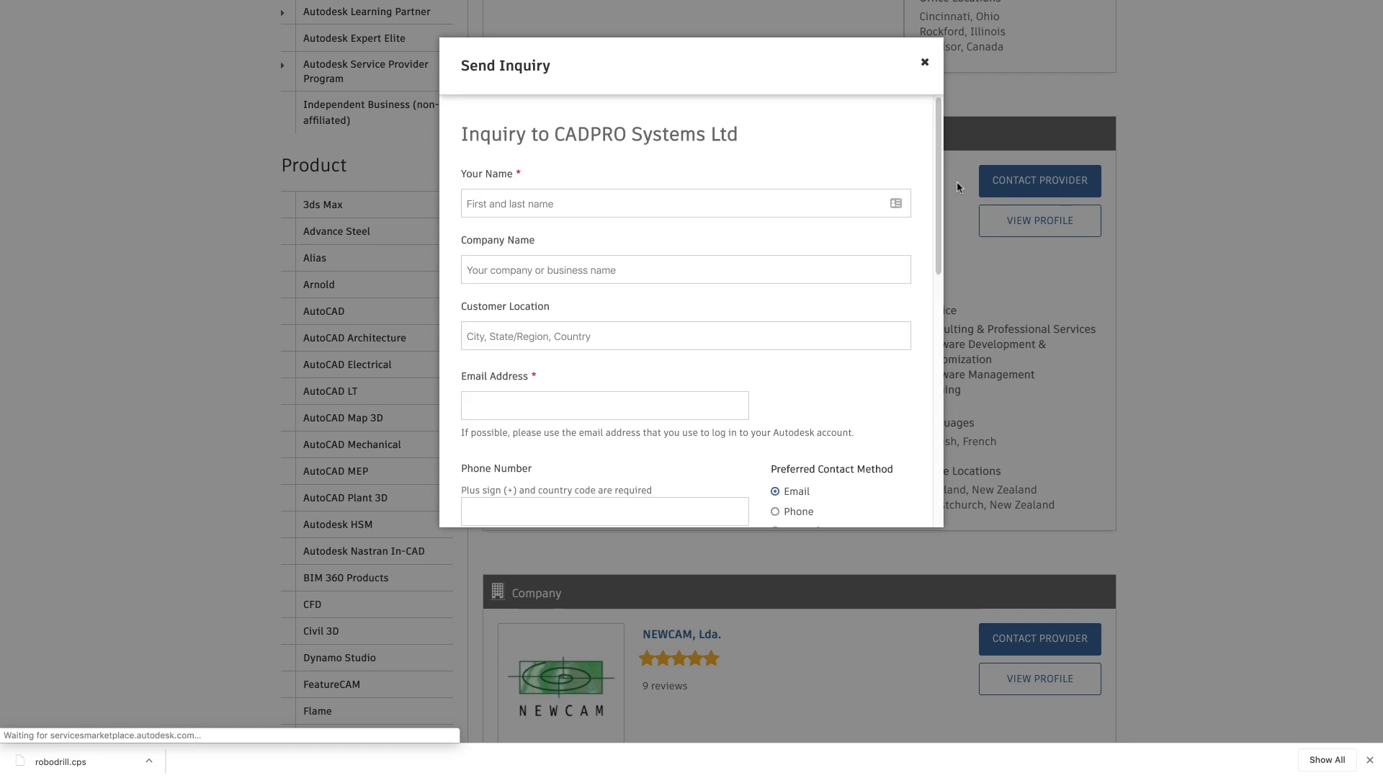
drag(941, 184, 941, 440)
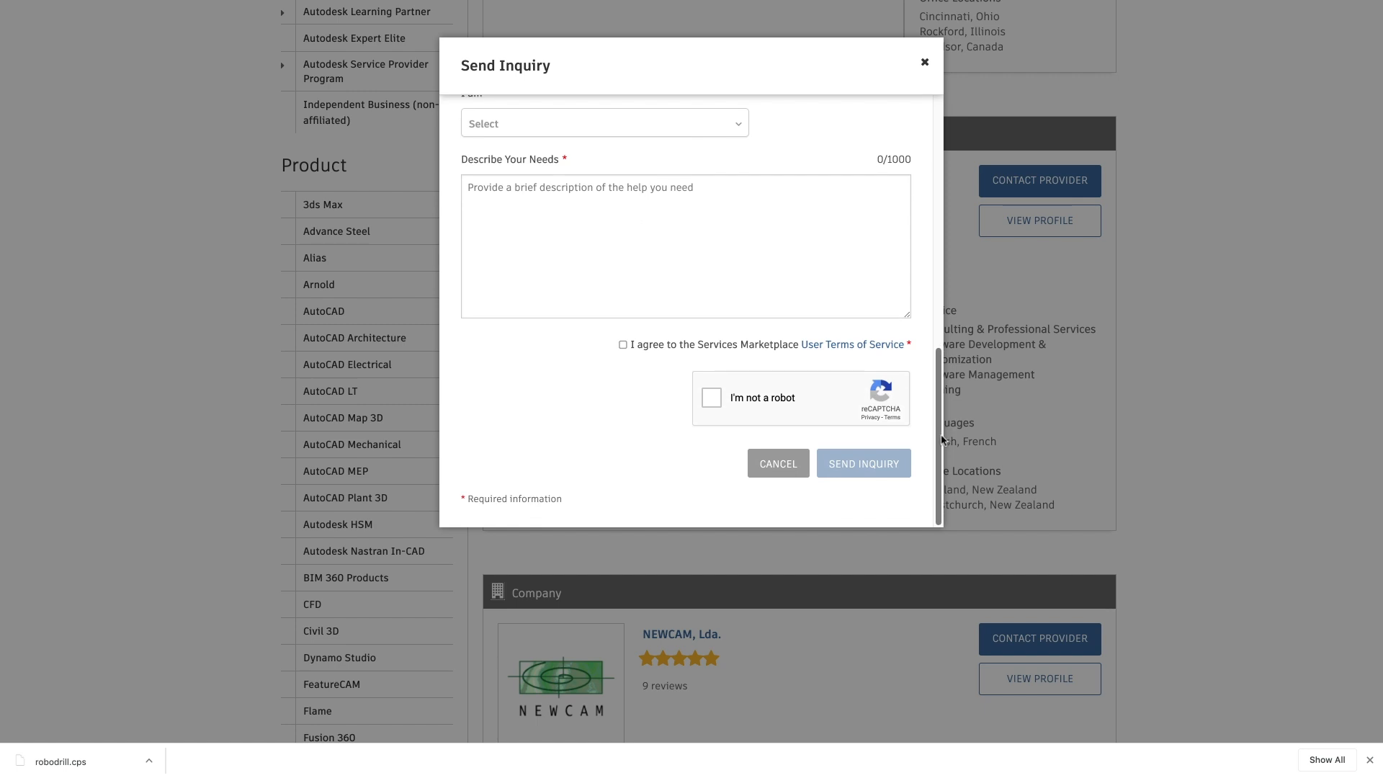
click(924, 66)
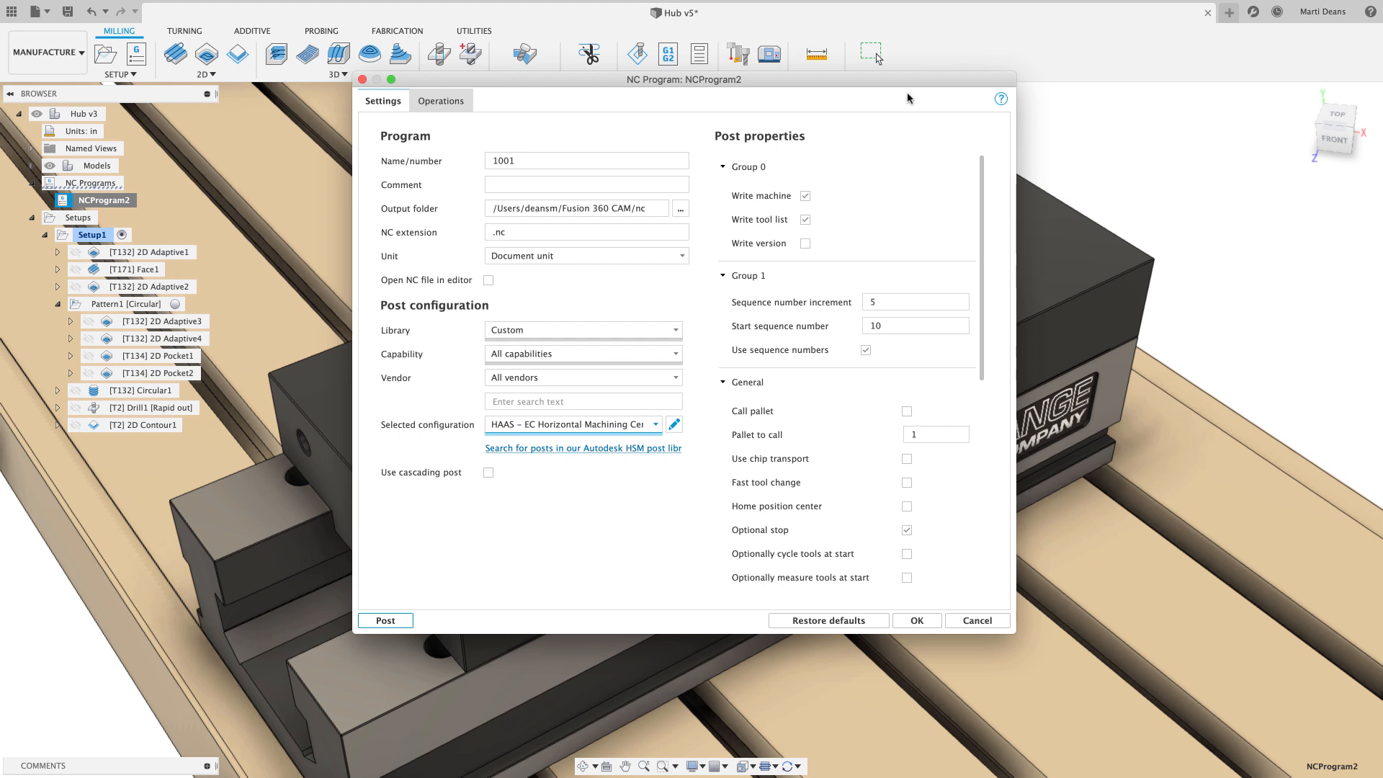
- Back in Fusion 360, open the selected post for editing and choose Visual Studio Code.app as the external editor in the Manufacture preferences
click(674, 425)
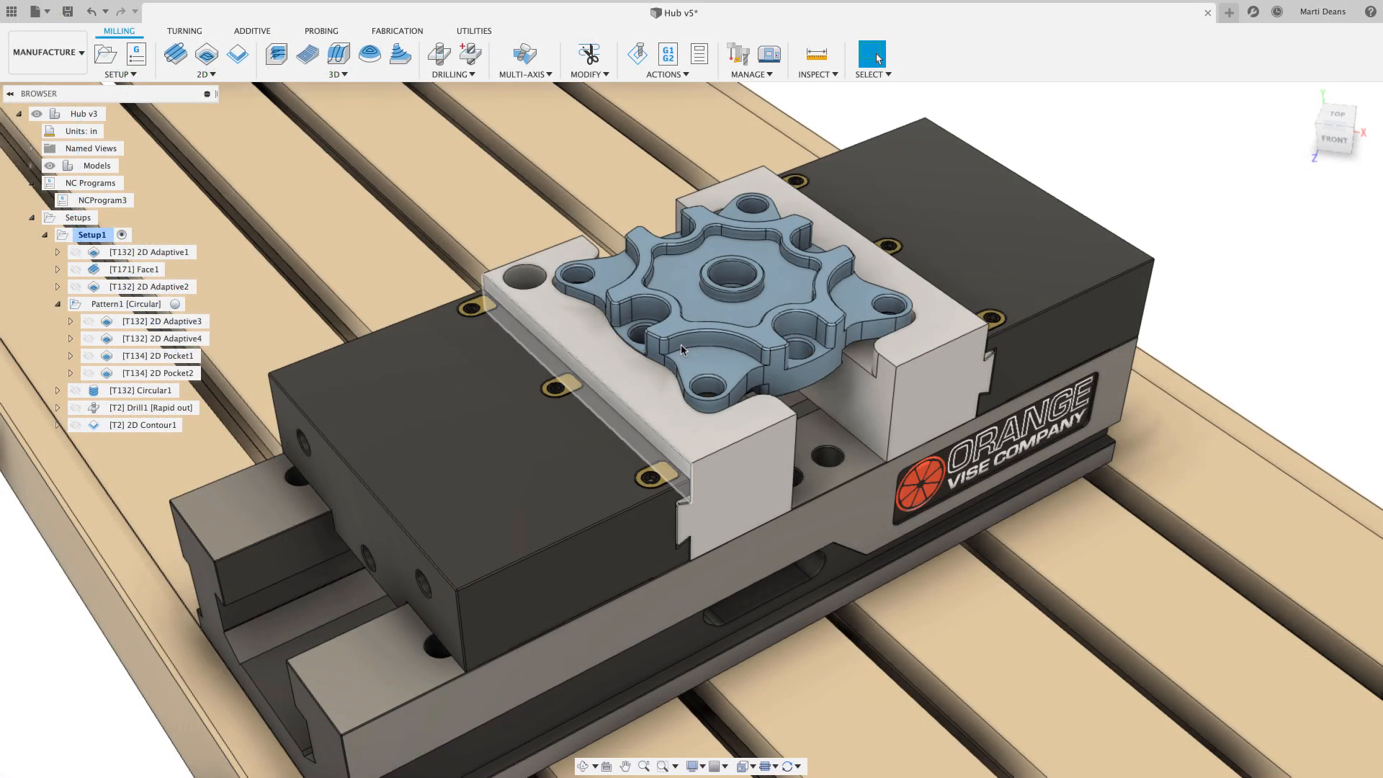
click(1310, 13)
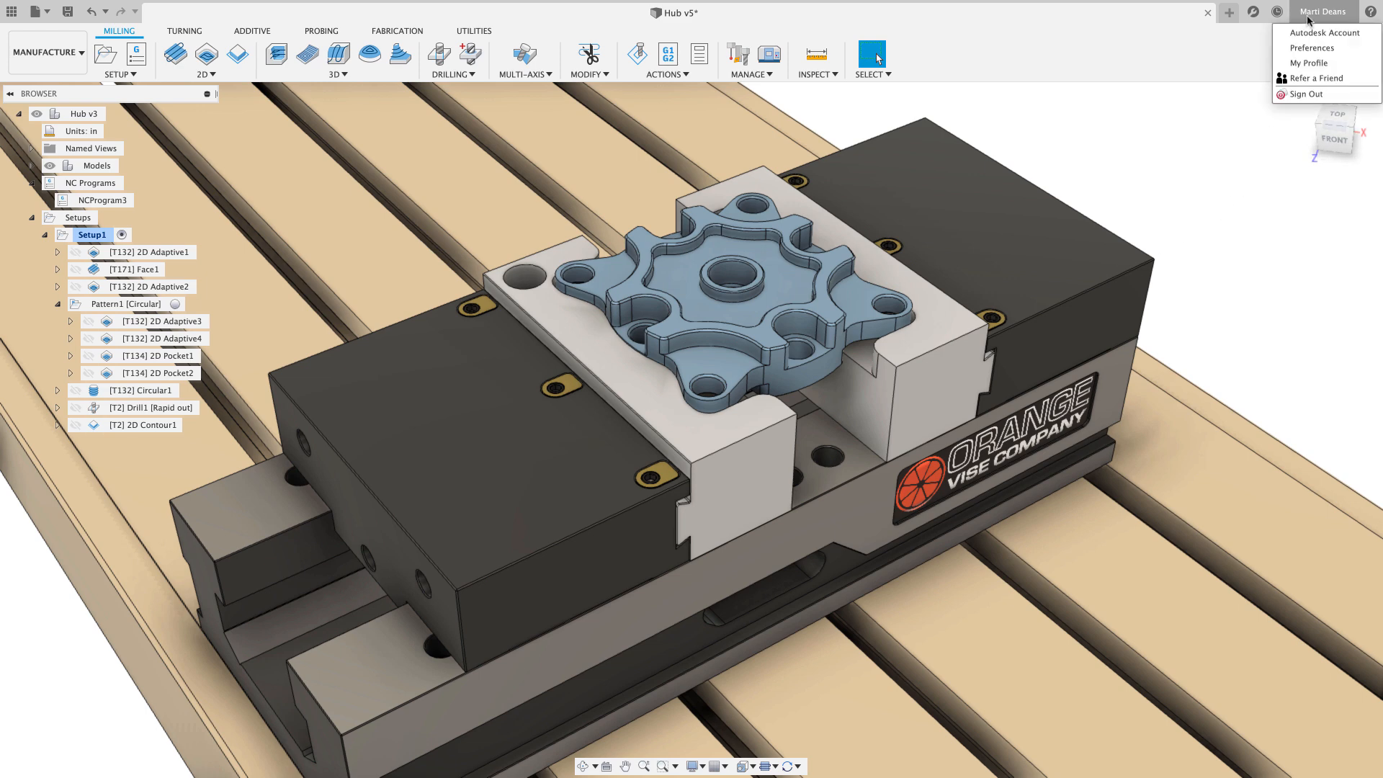
click(1308, 49)
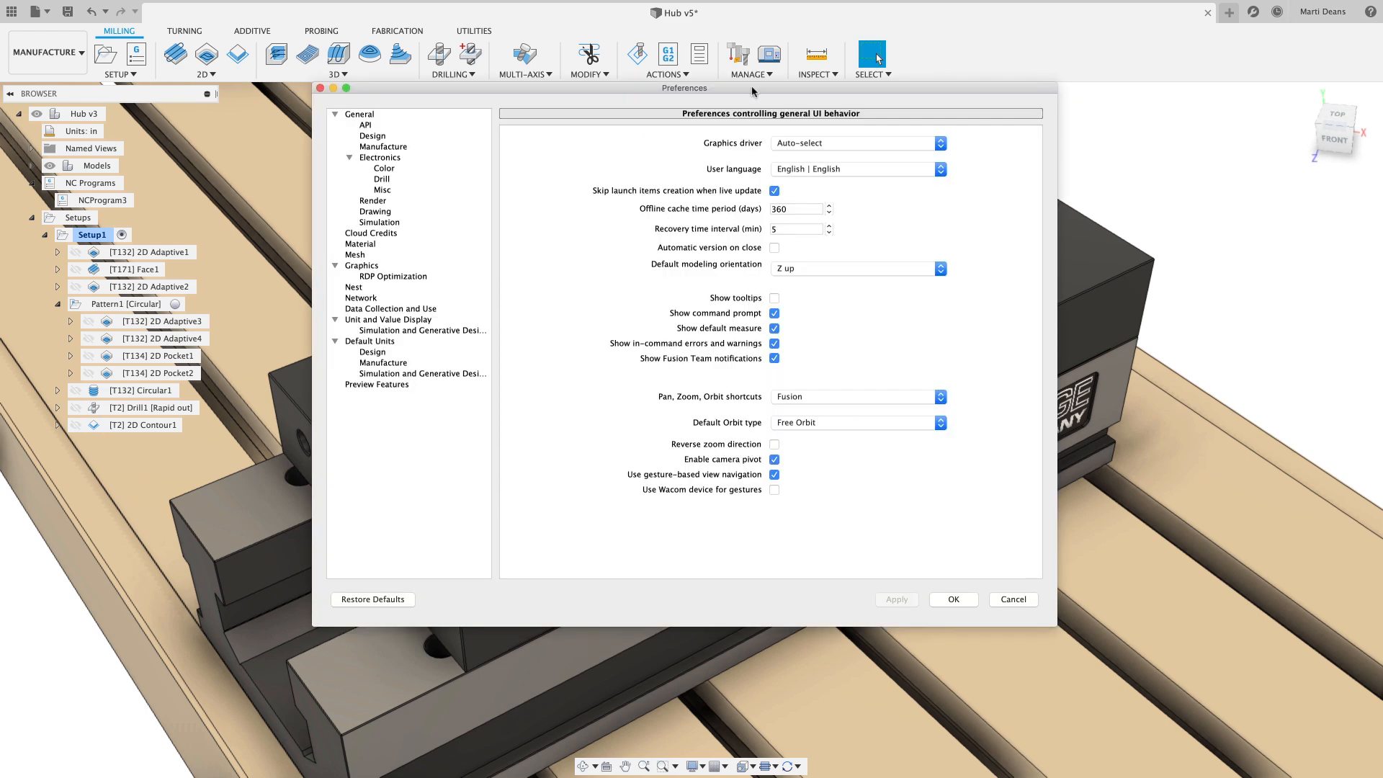
click(378, 147)
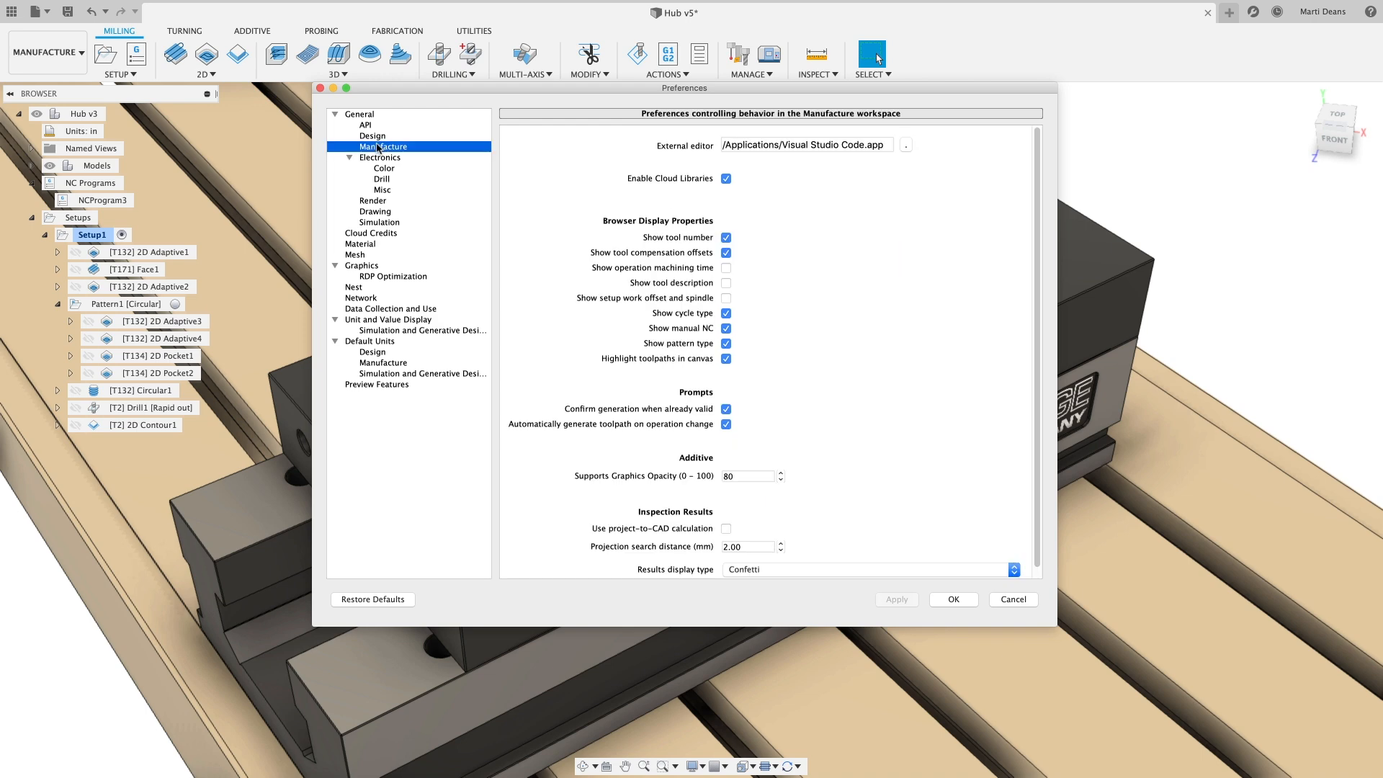
click(905, 147)
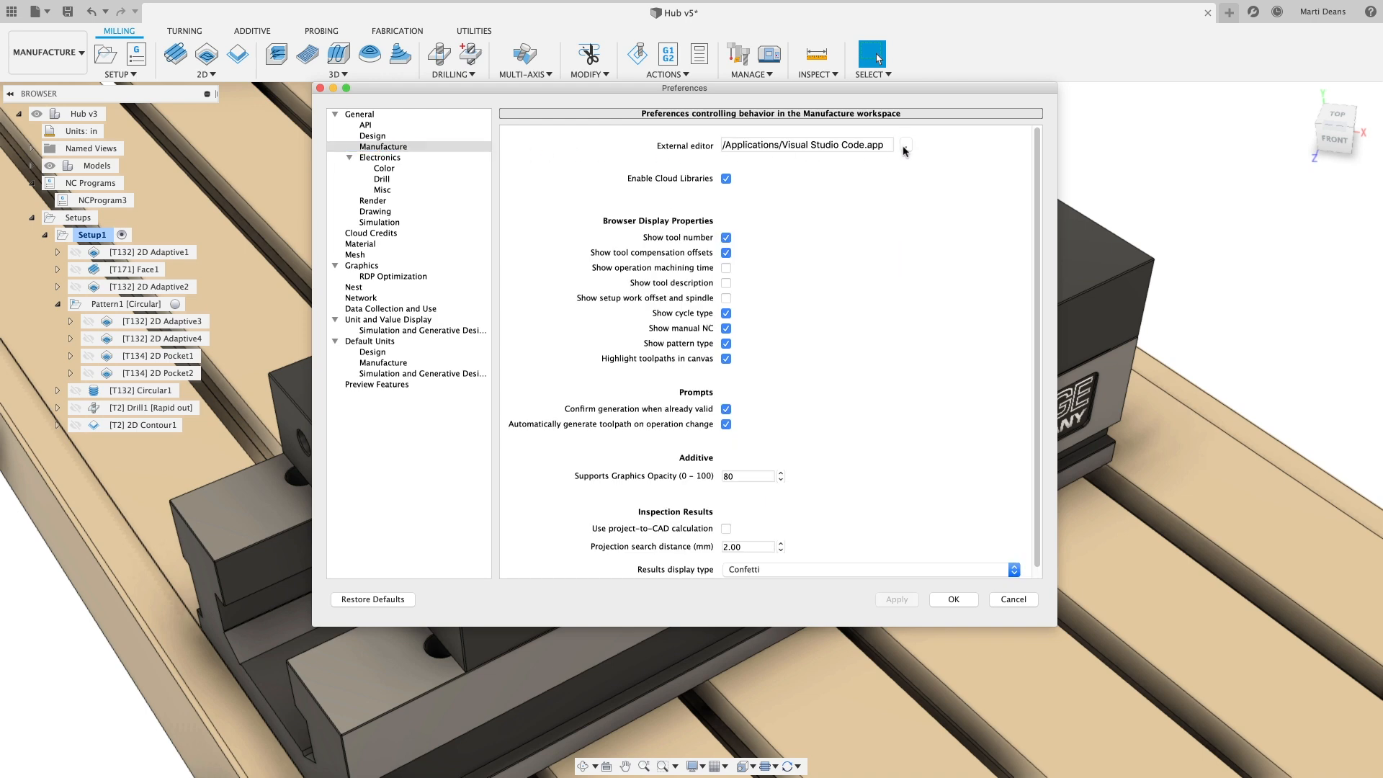
click(425, 485)
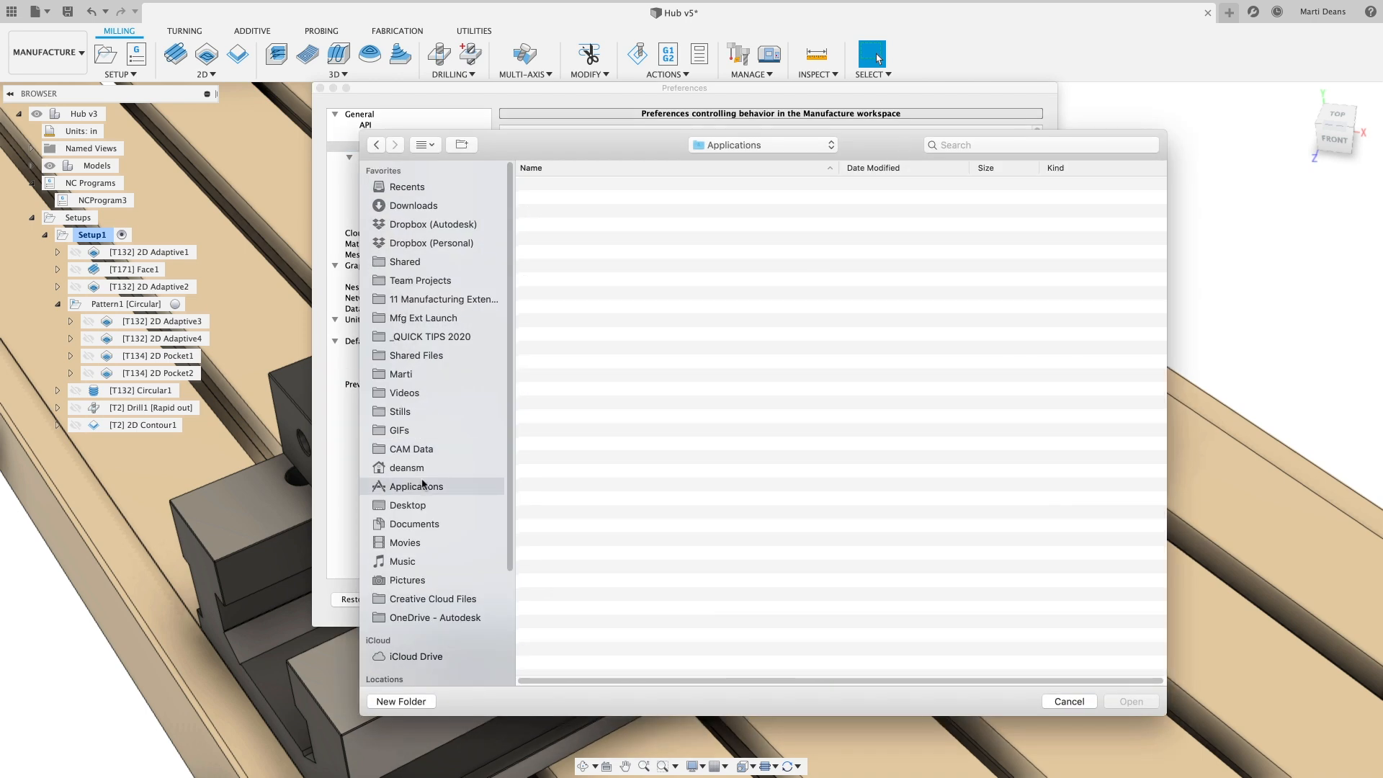
drag(1160, 349, 1160, 486)
scroll(664, 621, down, 10)
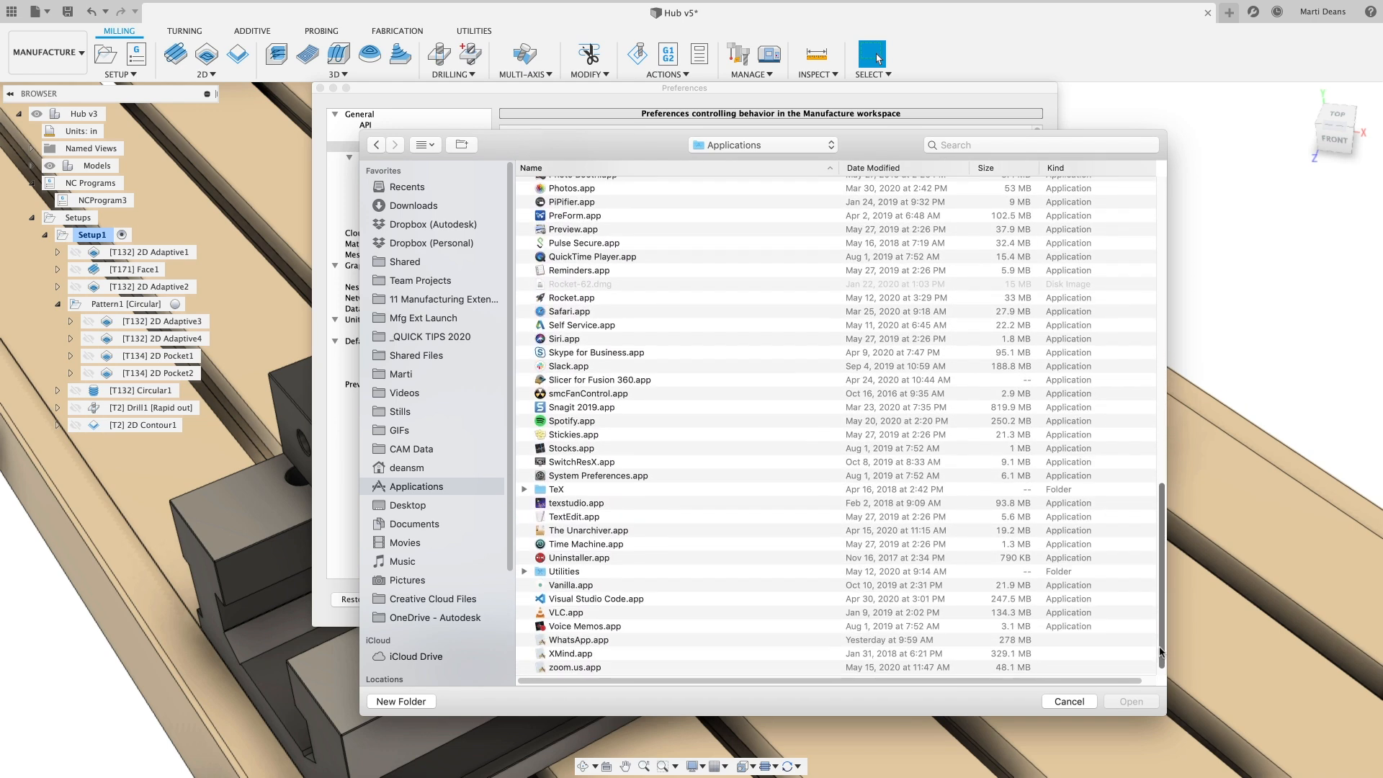
click(620, 587)
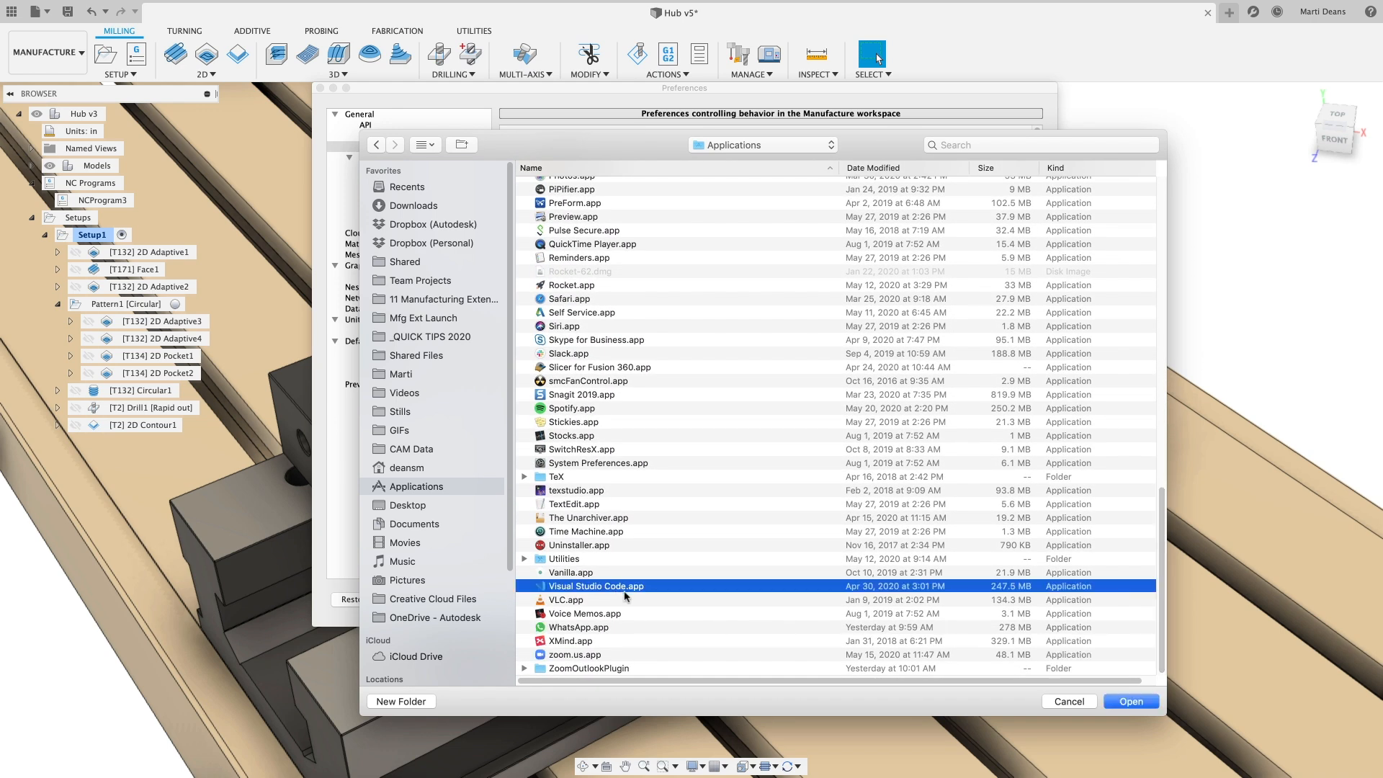
click(1131, 700)
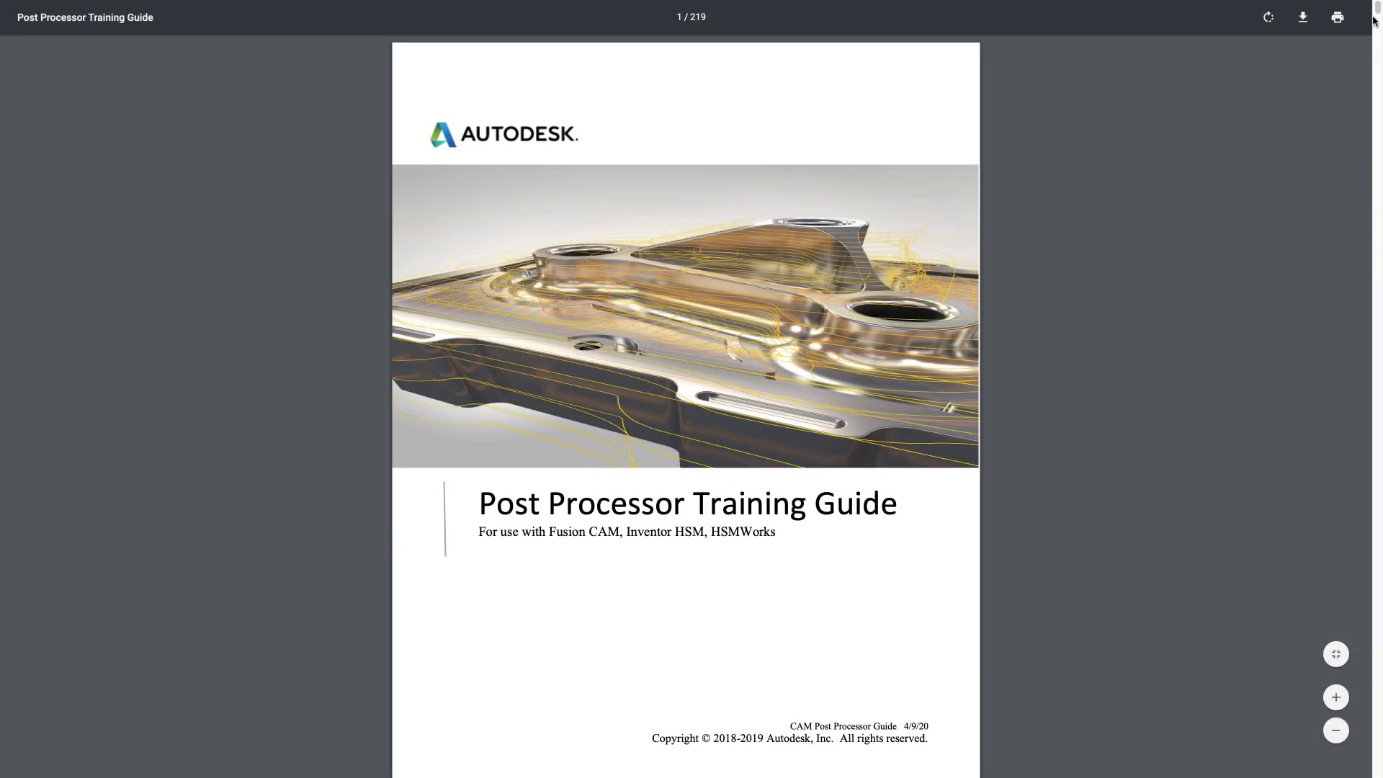
- Skim the Post Processor Training Guide PDF in the browser, including its JavaScript overview chapter
drag(1371, 21, 1378, 216)
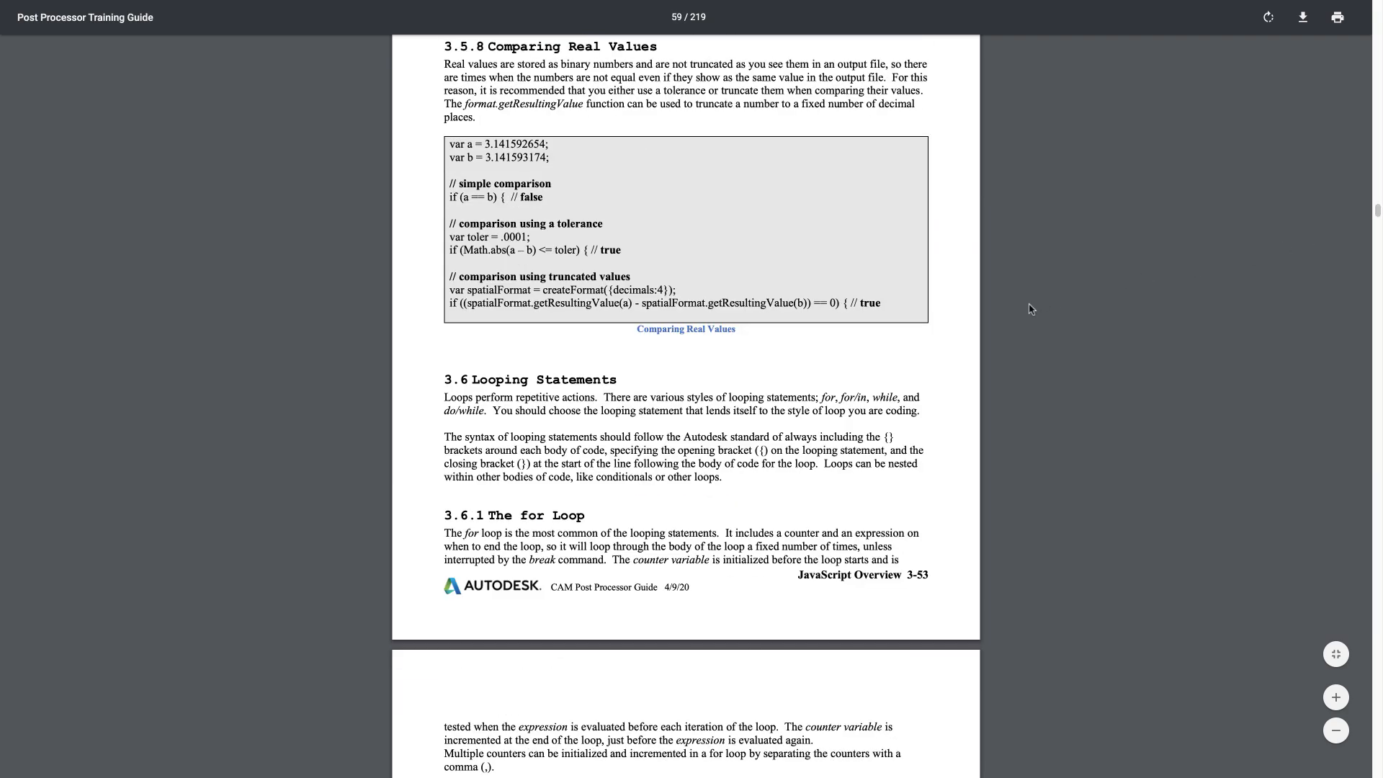
scroll(1033, 308, down, 10)
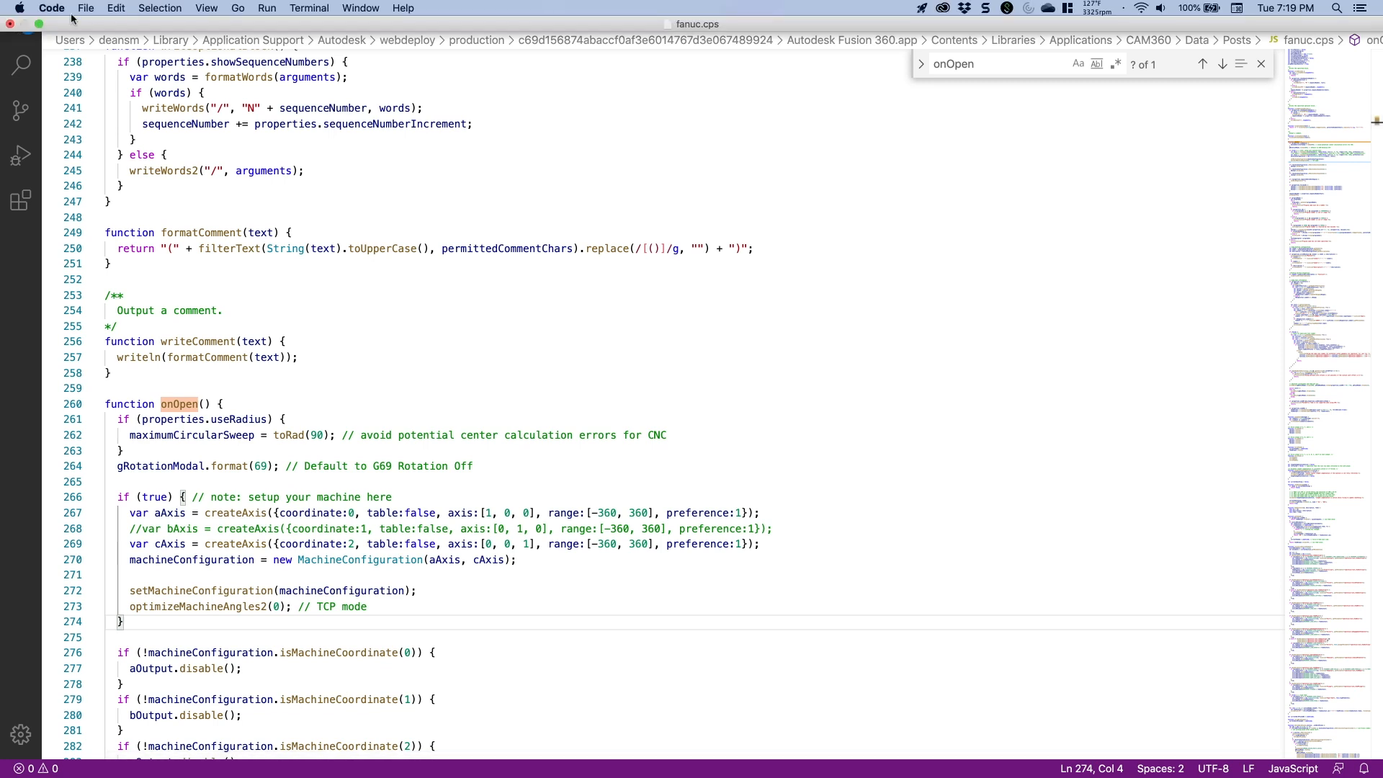
- In Visual Studio Code, save the edited fanuc.cps post under the new name fanuc_5-axis_enabled.cps in the Posts folder
click(85, 8)
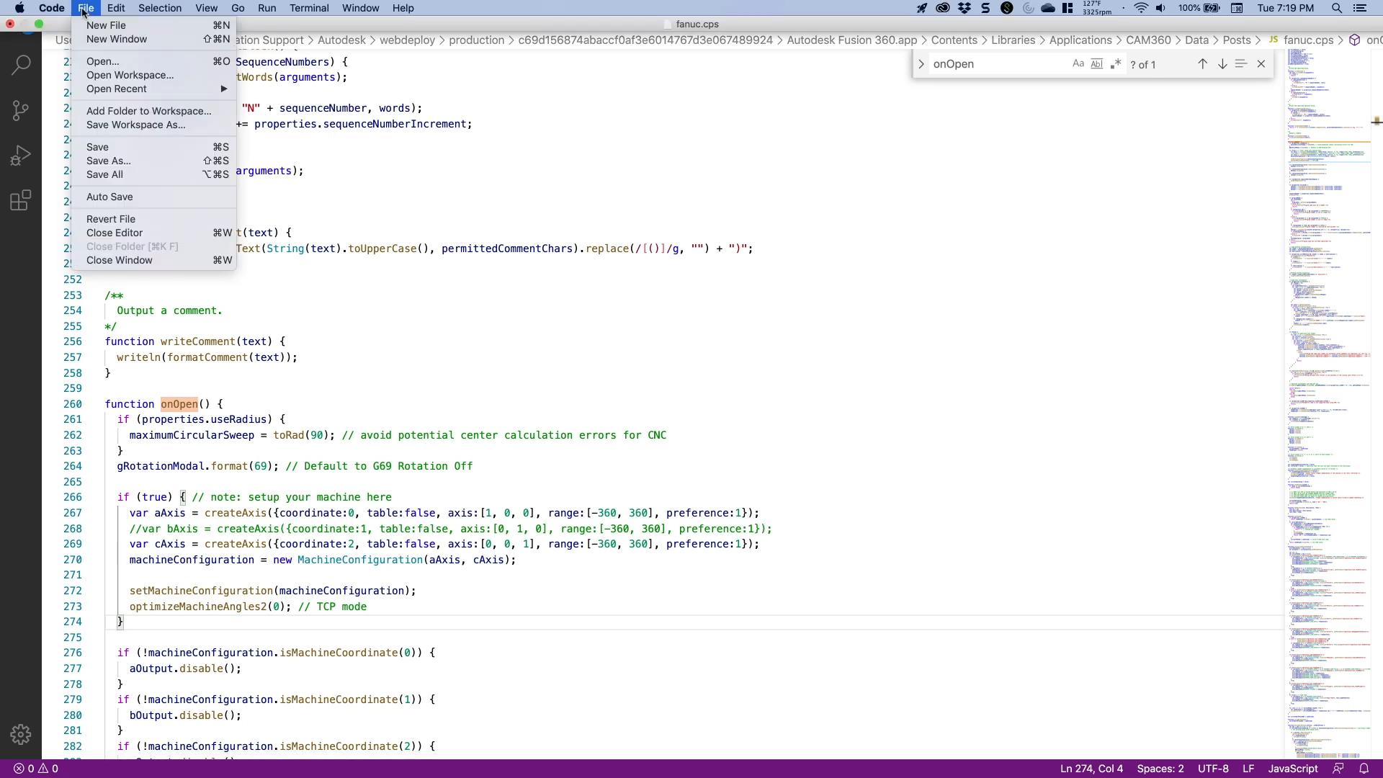
click(146, 160)
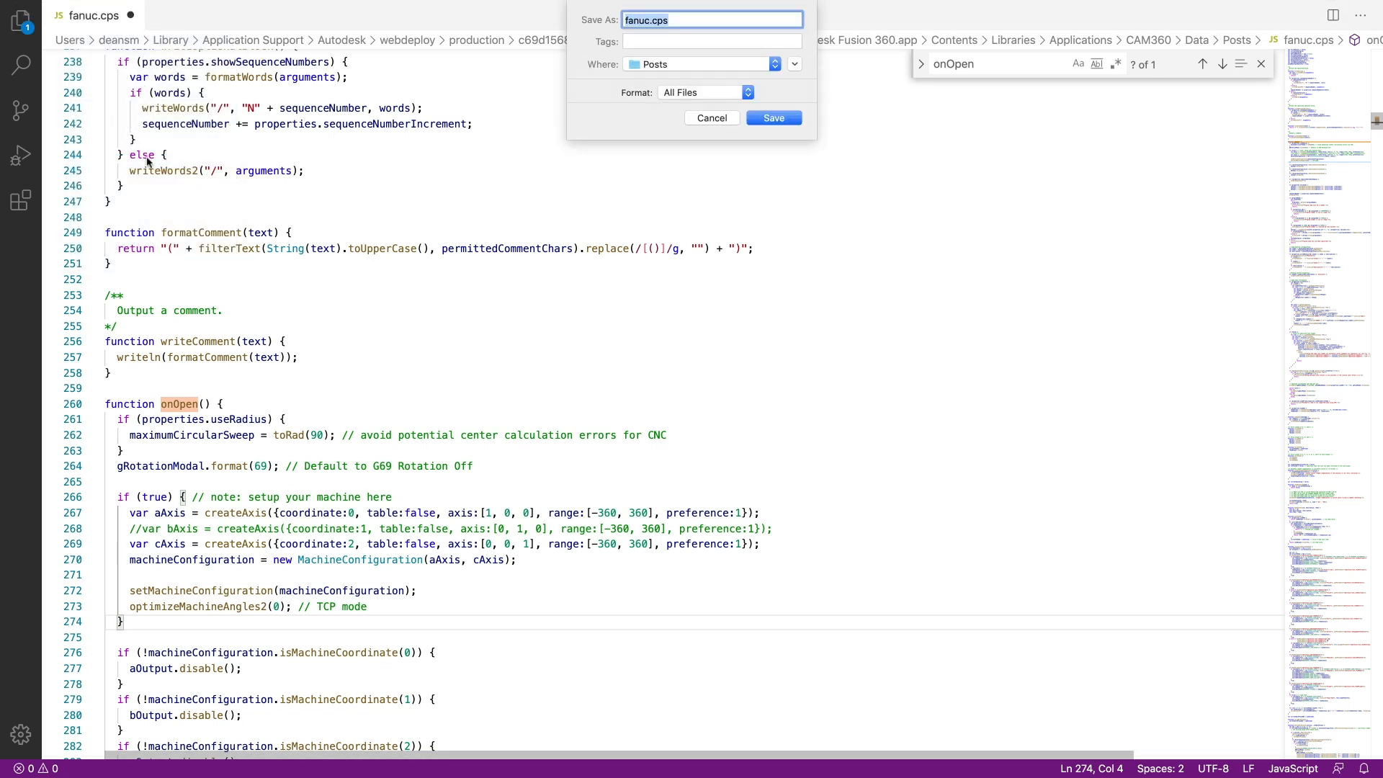
click(649, 21)
text(_5-axis_enabled)
click(790, 118)
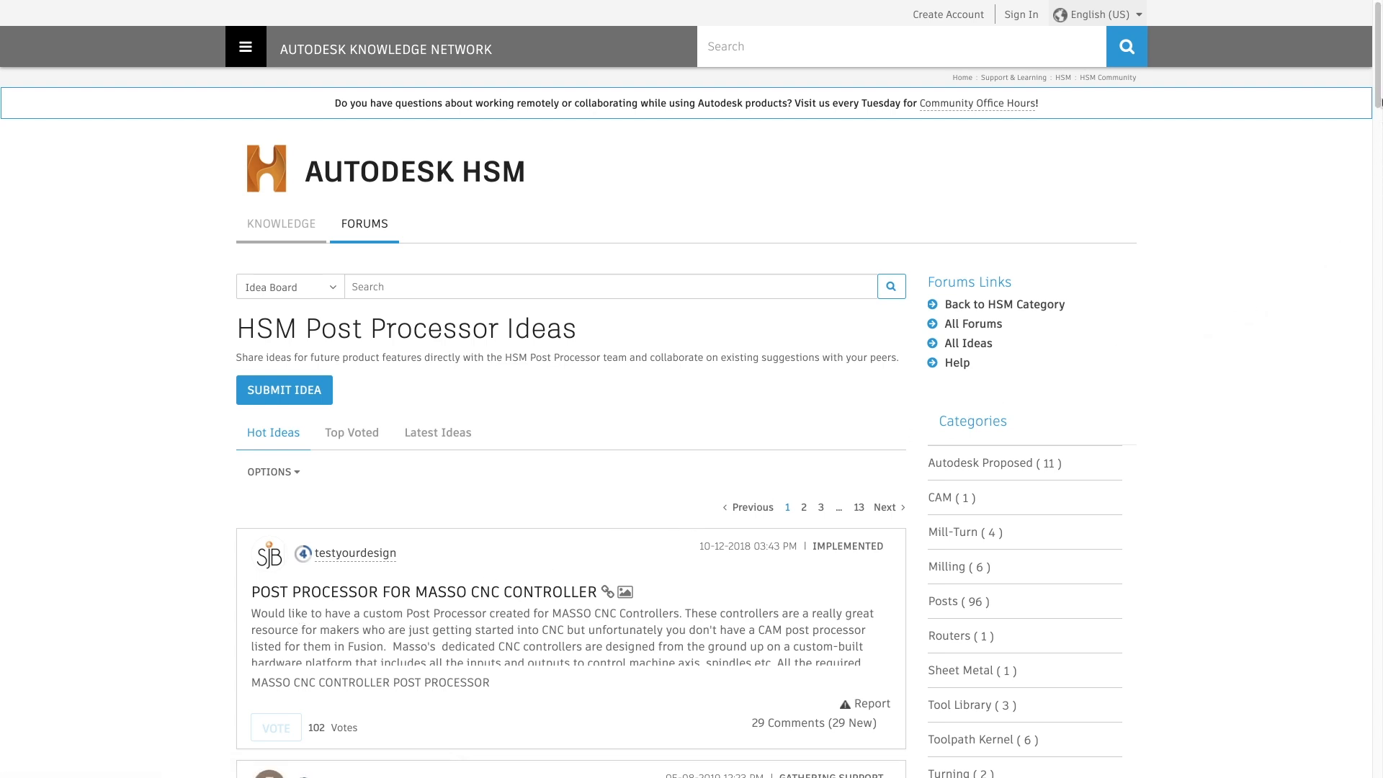
- Browse the submitted ideas on the HSM Post Processor Ideas forum in the browser
drag(1378, 87, 1378, 298)
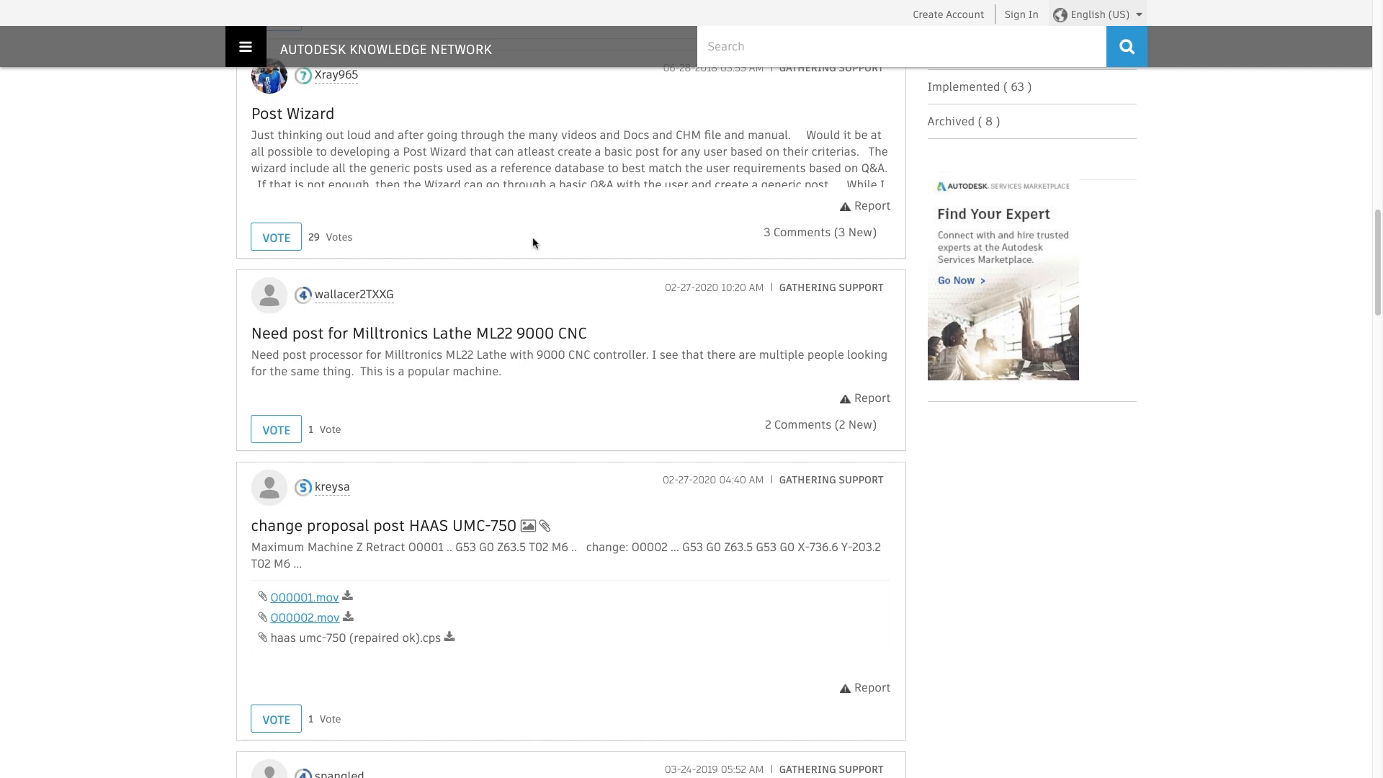